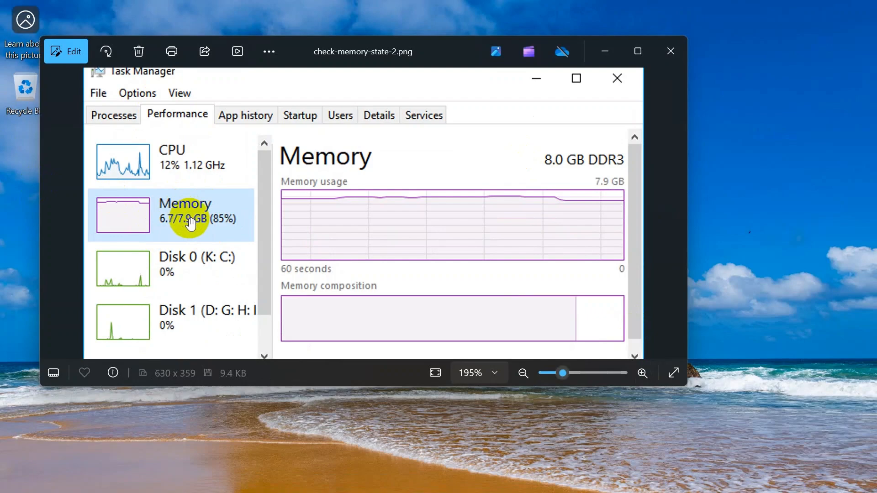
# Step: Close the check-memory-state-2.png image, open Task Manager and move its window to the middle of the desktop
pyautogui.click(668, 59)
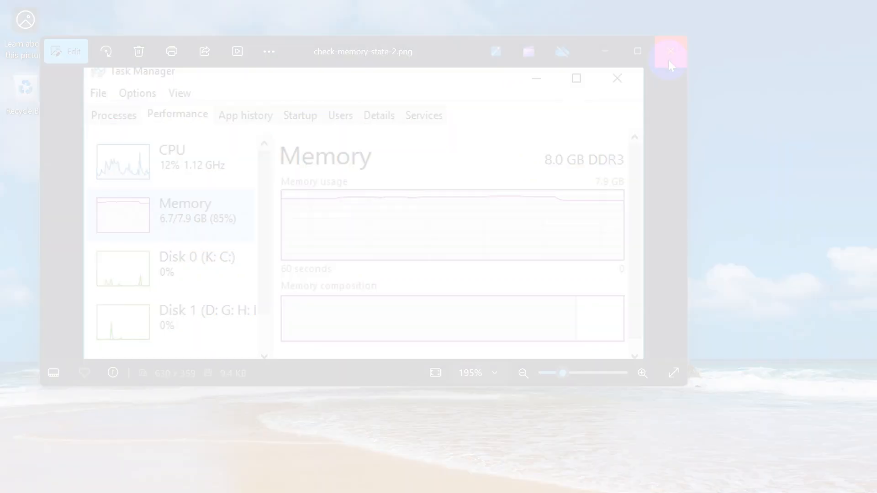
pyautogui.rightClick(298, 490)
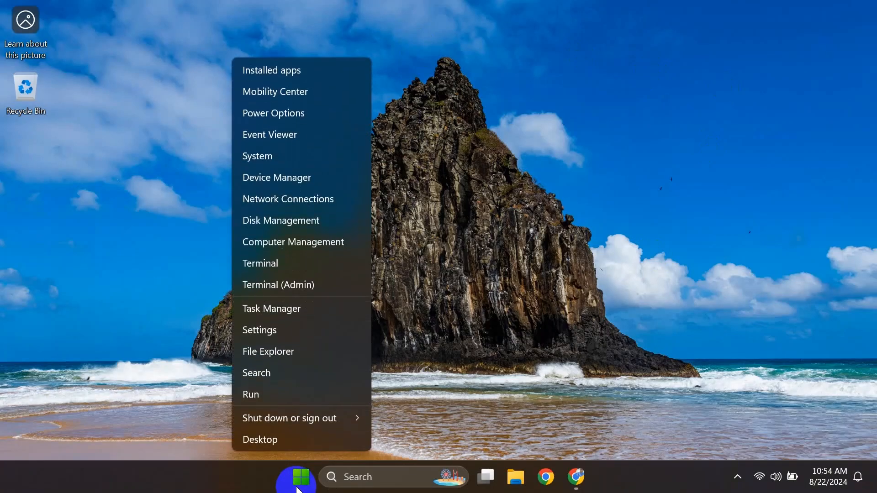
pyautogui.click(283, 309)
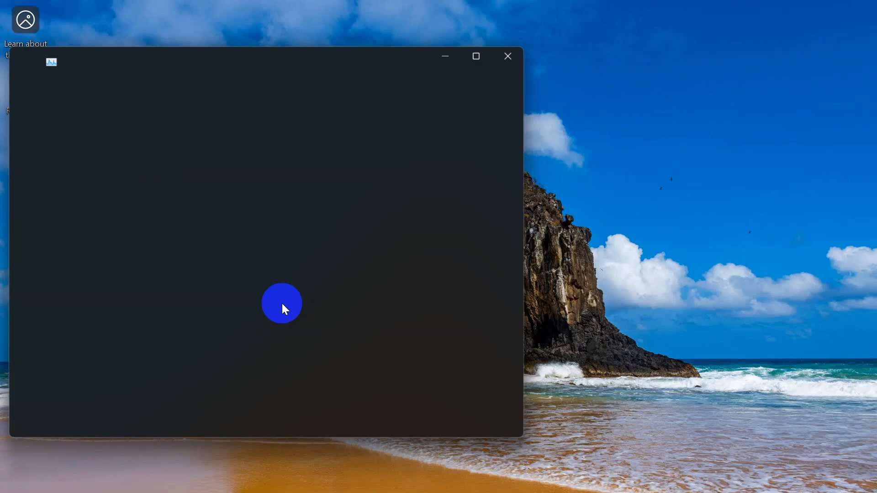
pyautogui.moveTo(374, 59); pyautogui.dragTo(544, 56)
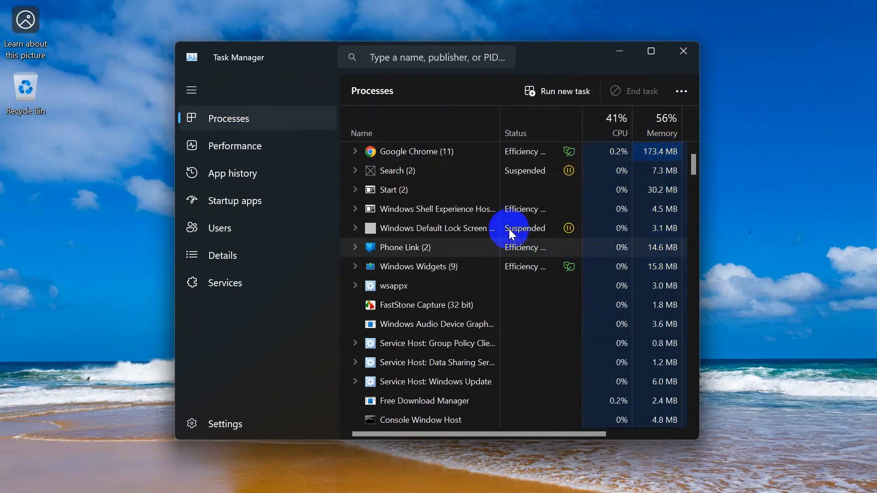
# Step: End the Search and Phone Link processes in Task Manager
pyautogui.moveTo(653, 485)
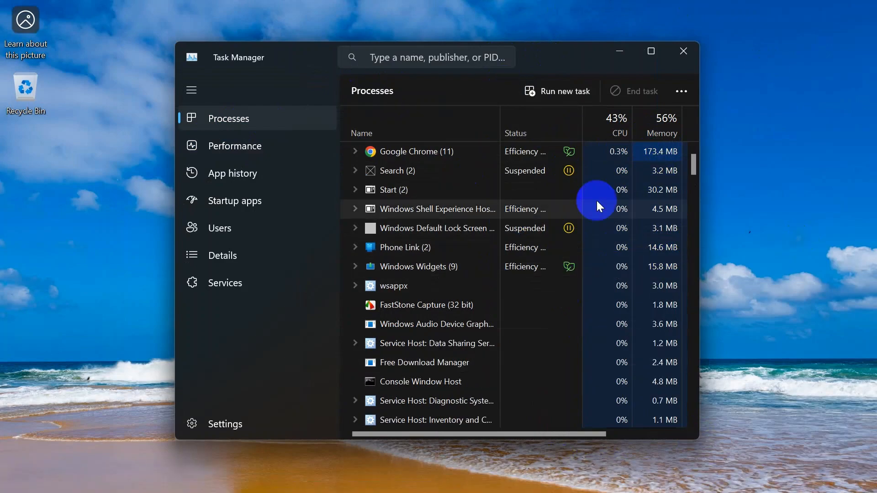
pyautogui.rightClick(388, 174)
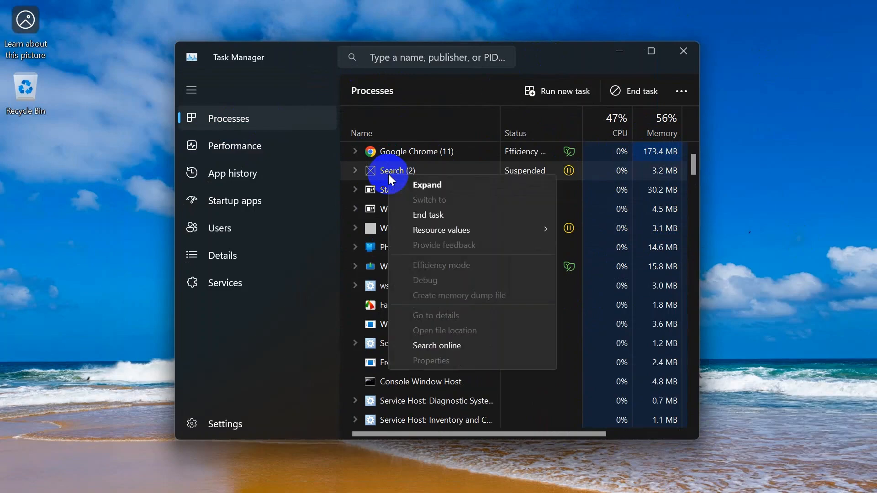
pyautogui.click(420, 217)
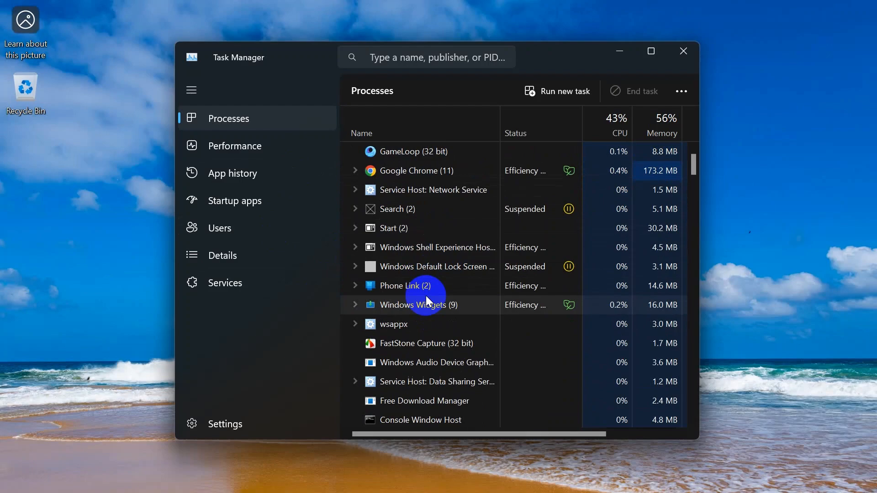
pyautogui.rightClick(428, 288)
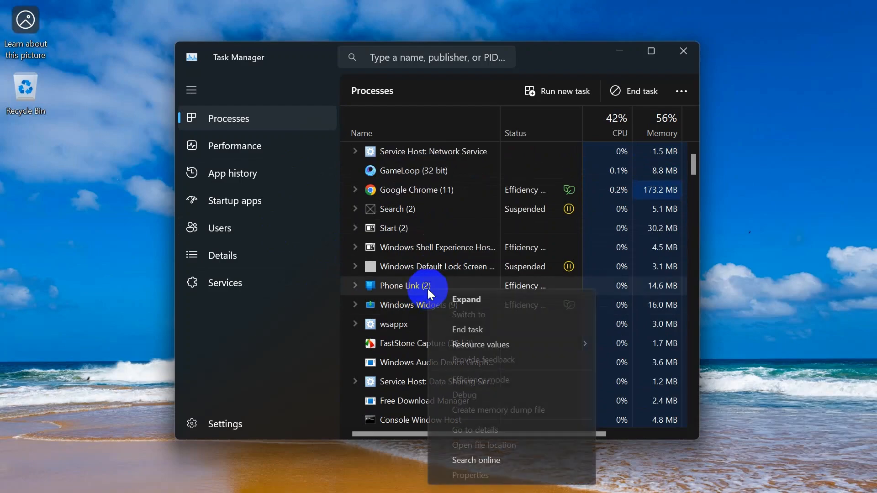
pyautogui.click(463, 335)
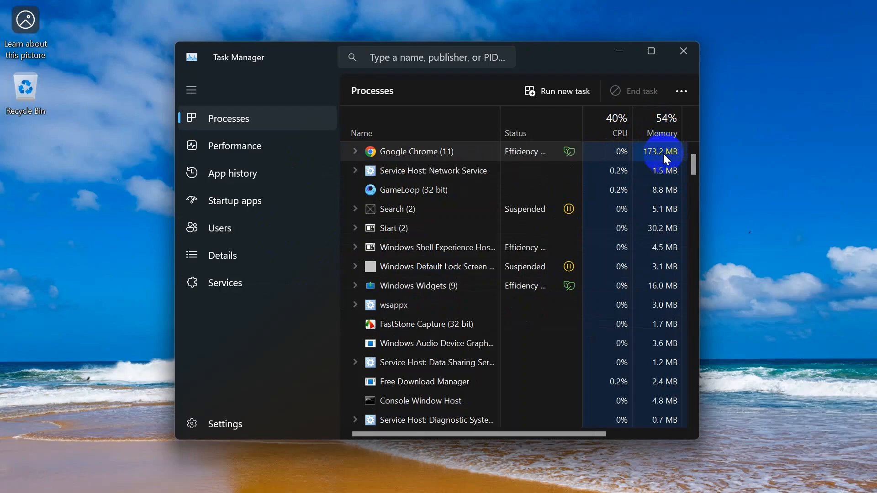
# Step: Disable msedge in the startup apps and close Task Manager
pyautogui.click(261, 206)
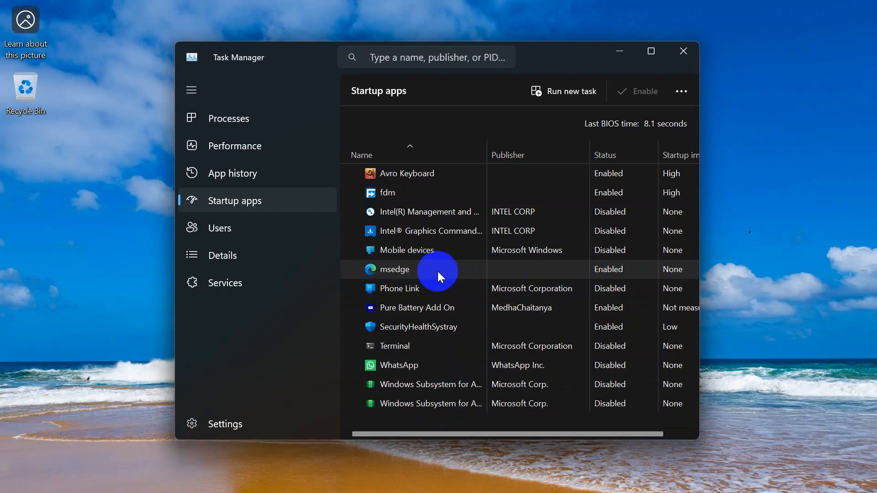
pyautogui.rightClick(503, 275)
pyautogui.click(530, 283)
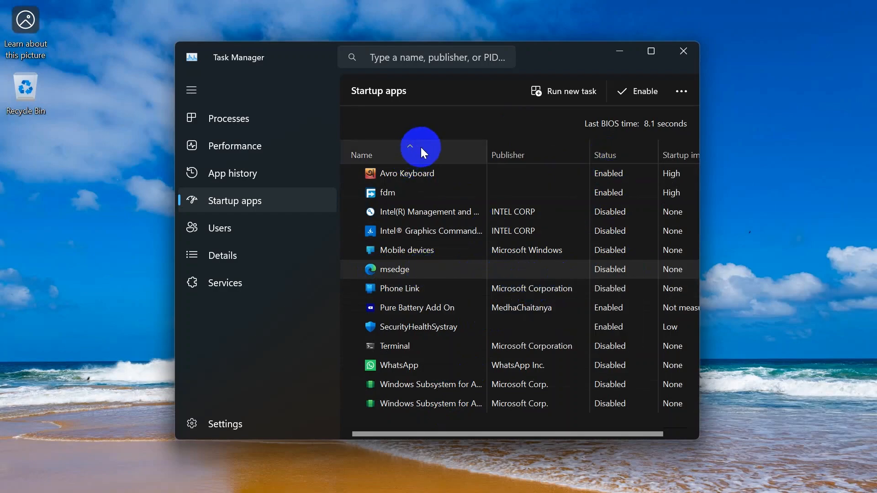
pyautogui.click(678, 60)
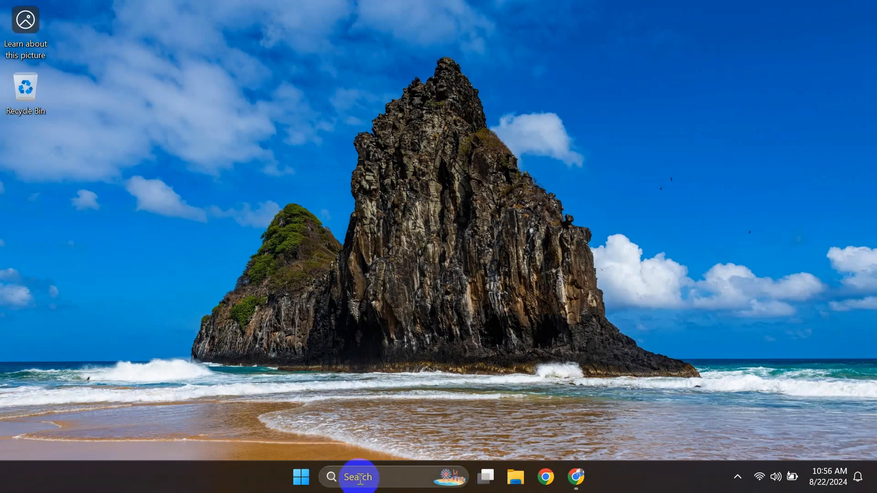
# Step: Search Windows for "re" and open Registry Editor from the results
pyautogui.click(360, 478)
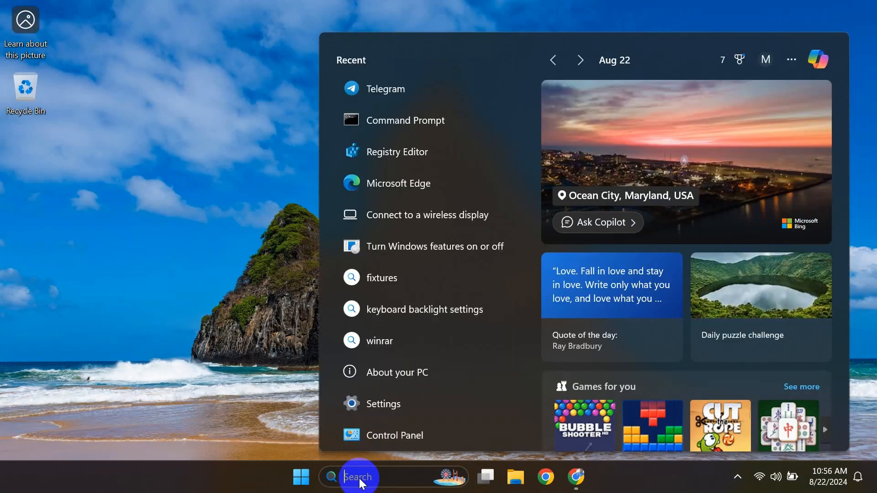
pyautogui.write('re')
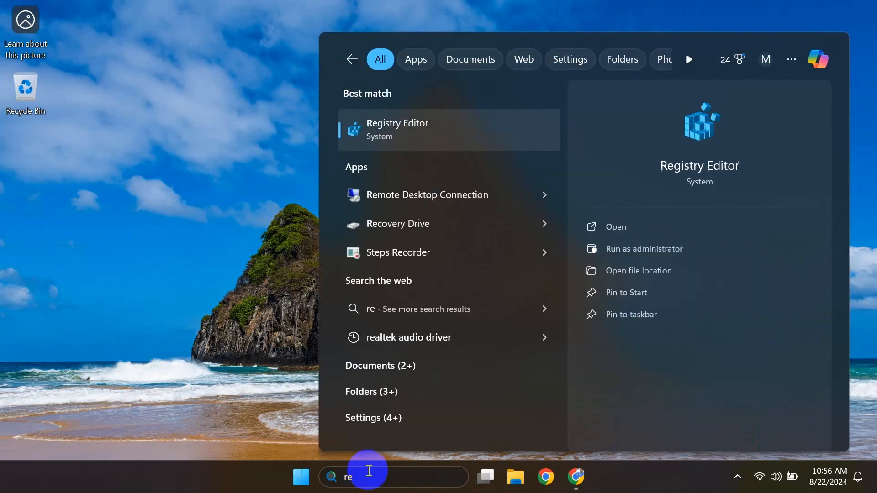
pyautogui.click(425, 130)
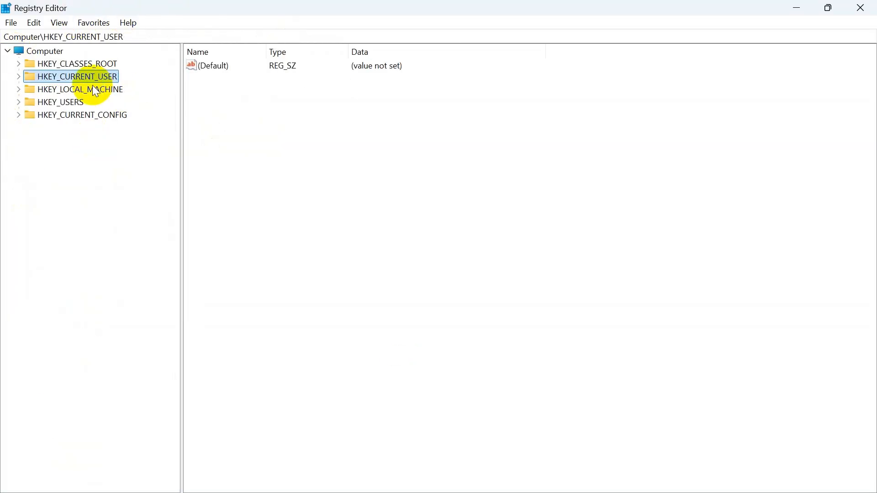
# Step: Expand the registry tree along HKEY_LOCAL_MACHINE\SYSTEM\ControlSet001\Services
pyautogui.click(88, 90)
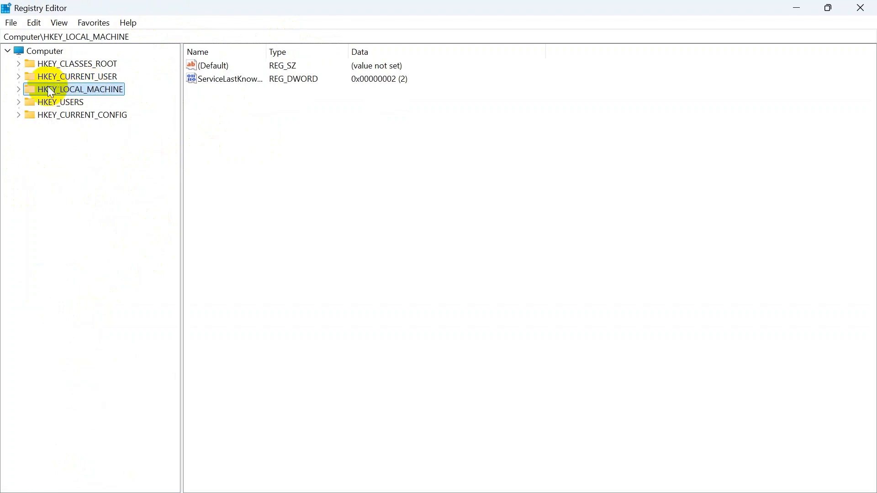
pyautogui.click(17, 91)
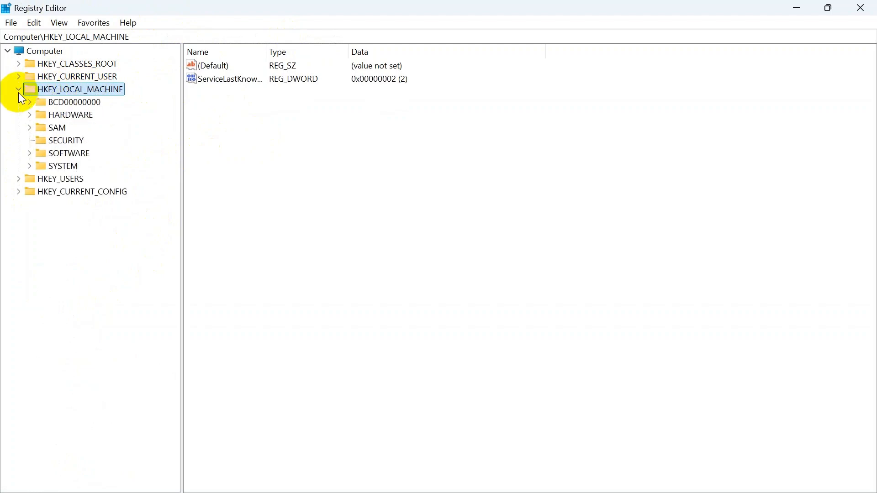
pyautogui.click(30, 166)
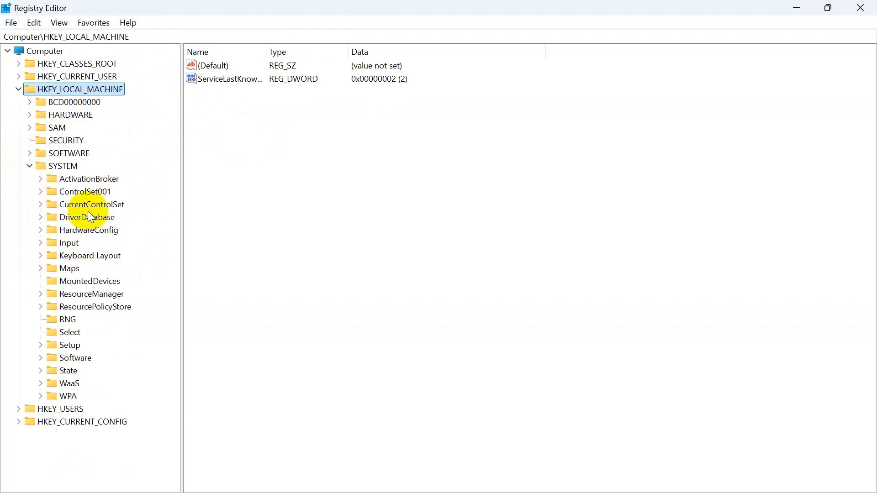
pyautogui.click(90, 190)
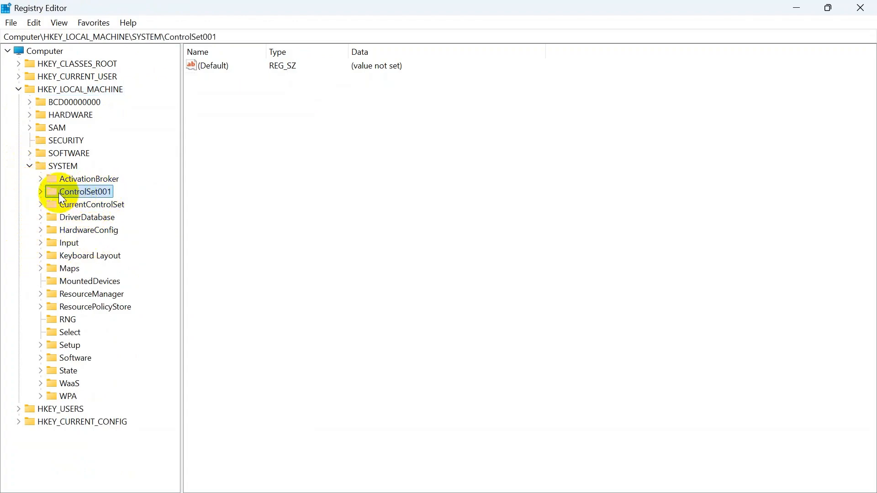
pyautogui.click(41, 192)
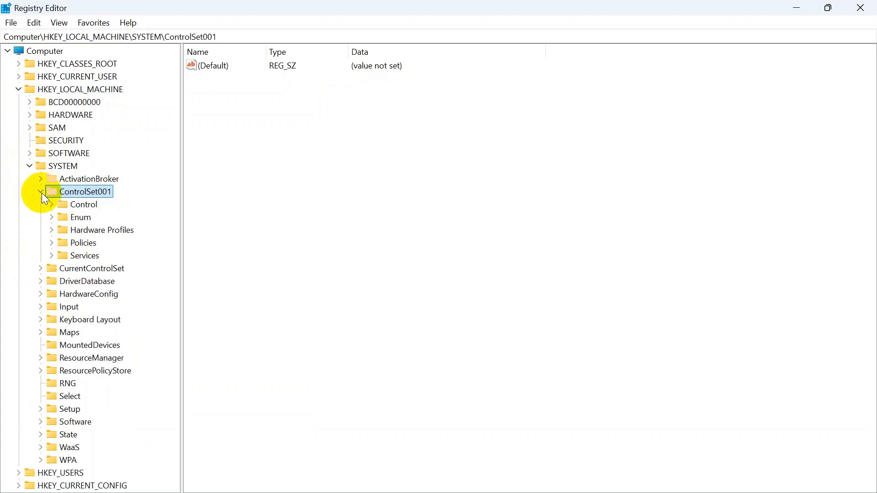
pyautogui.click(73, 256)
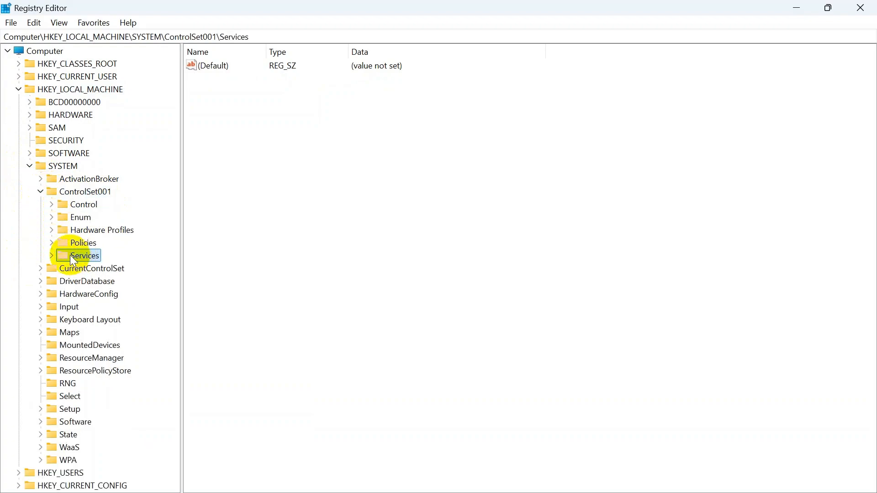
pyautogui.click(52, 254)
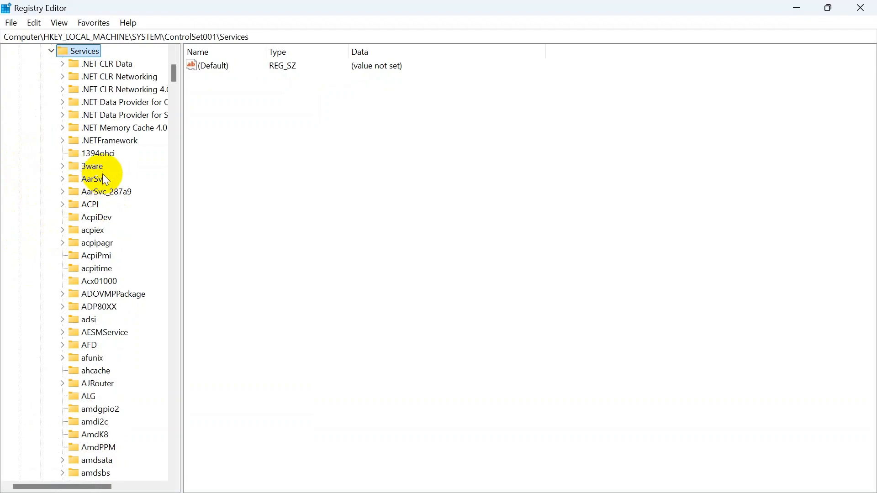
# Step: Find and select the Ndu key among the Services subkeys
pyautogui.scroll(-12, 106, 179)
pyautogui.scroll(-20, 105, 179)
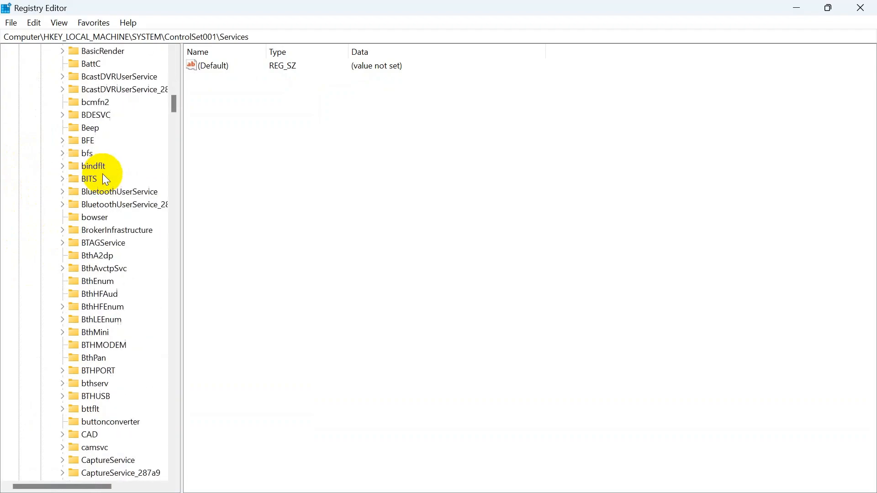
pyautogui.scroll(-20, 106, 179)
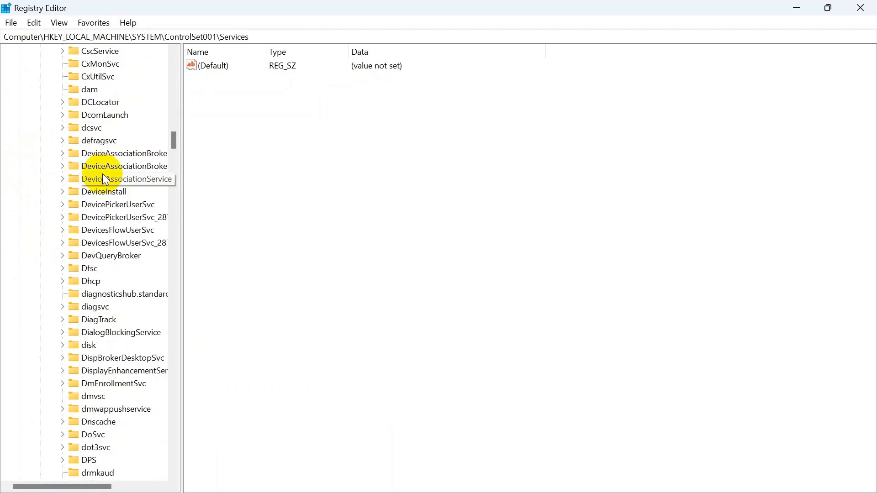
pyautogui.scroll(-20, 105, 179)
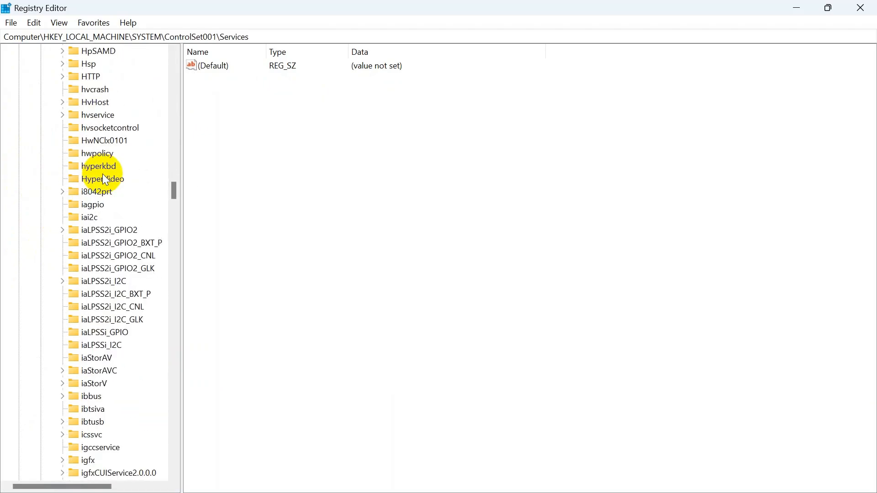
pyautogui.scroll(-19, 105, 179)
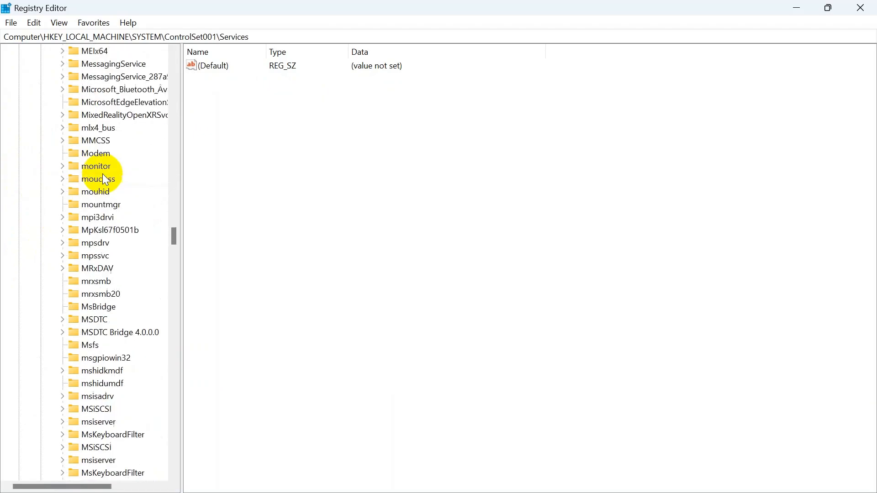
pyautogui.scroll(-1, 104, 178)
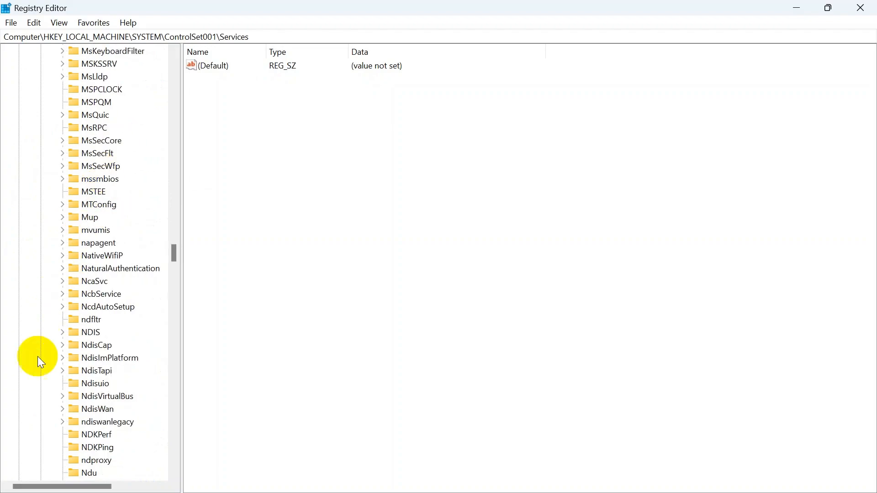
pyautogui.scroll(-1, 100, 464)
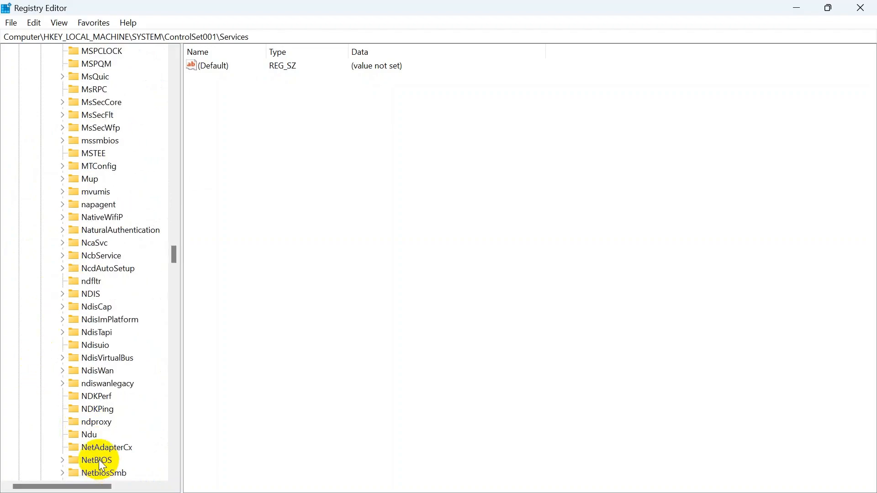
pyautogui.click(90, 436)
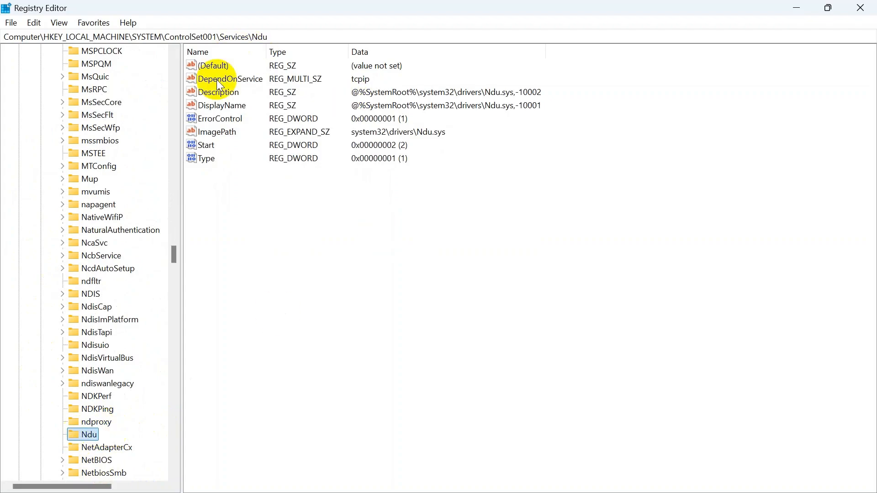
# Step: Set the Ndu key's Start DWORD value data to 4, keeping the hexadecimal base
pyautogui.scroll(-1, 238, 115)
pyautogui.click(206, 145)
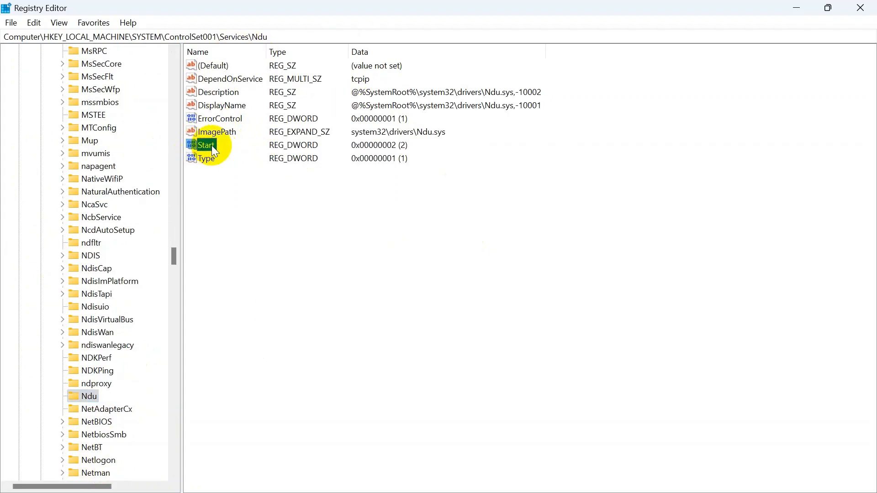
pyautogui.doubleClick(209, 144)
pyautogui.moveTo(179, 73); pyautogui.dragTo(398, 128)
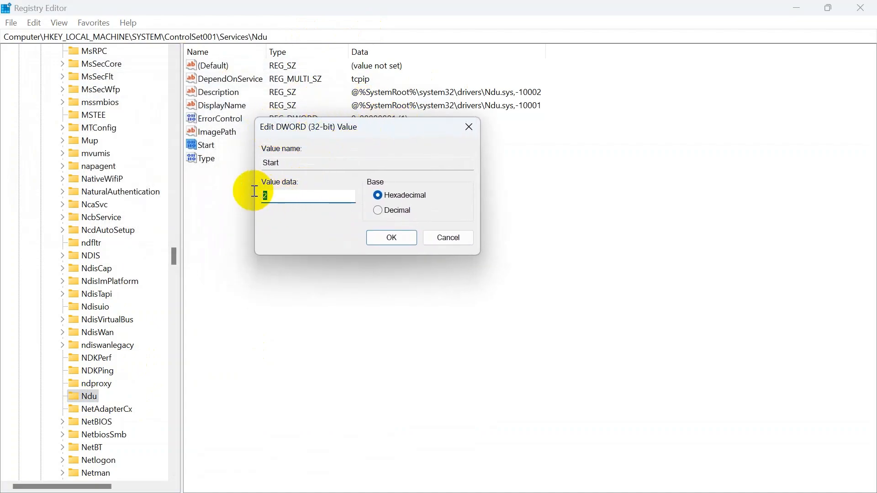
pyautogui.write('4')
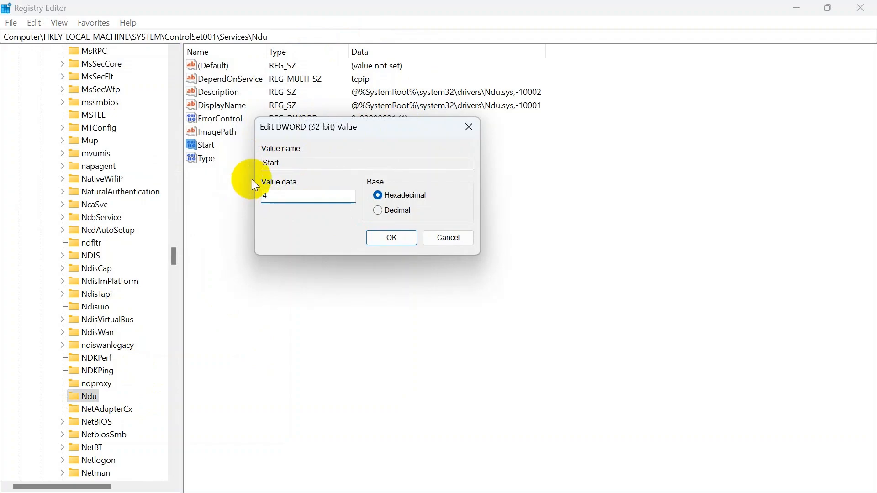
pyautogui.click(402, 236)
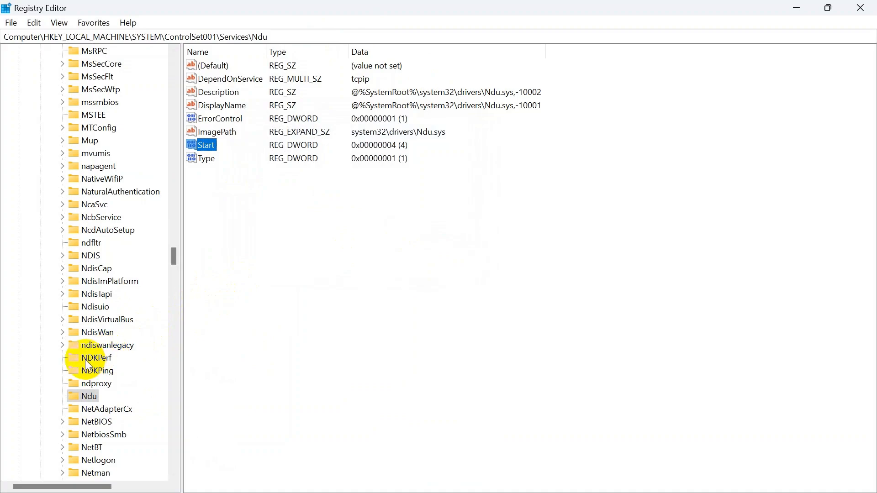
# Step: Return to the ControlSet001 branch above Services, select its Control key and expand it
pyautogui.scroll(15, 84, 352)
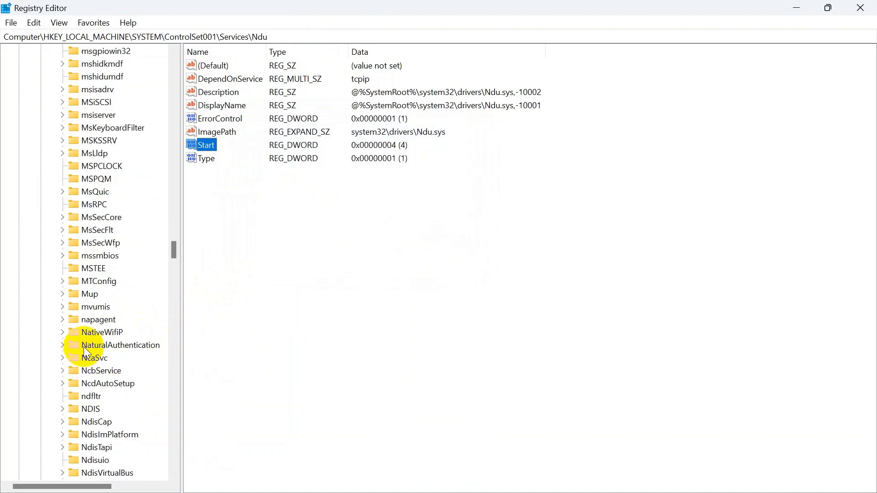
pyautogui.scroll(20, 84, 347)
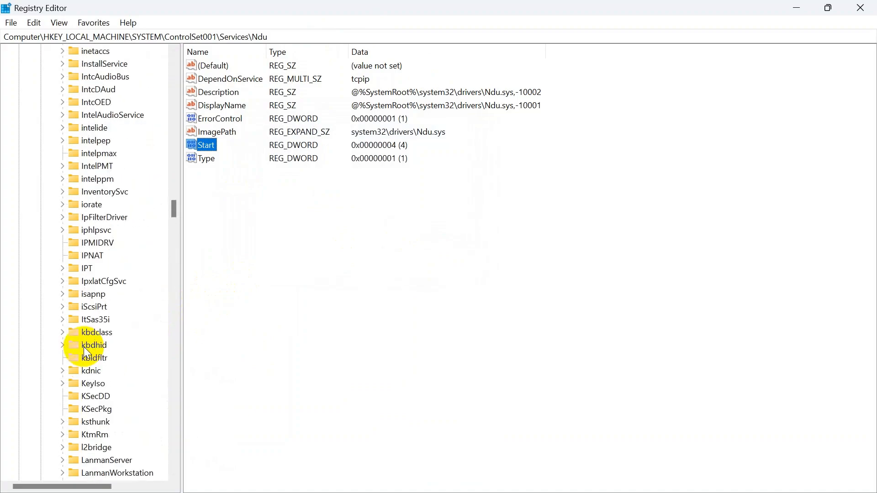
pyautogui.scroll(20, 84, 346)
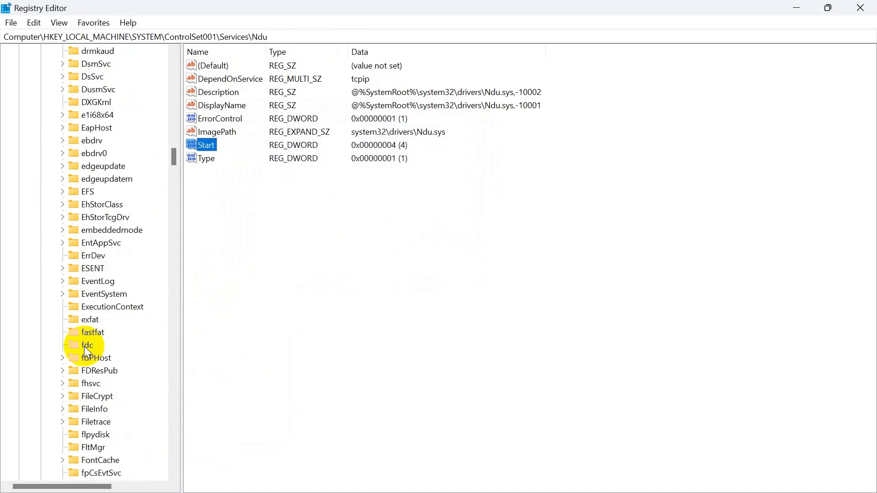
pyautogui.scroll(15, 84, 346)
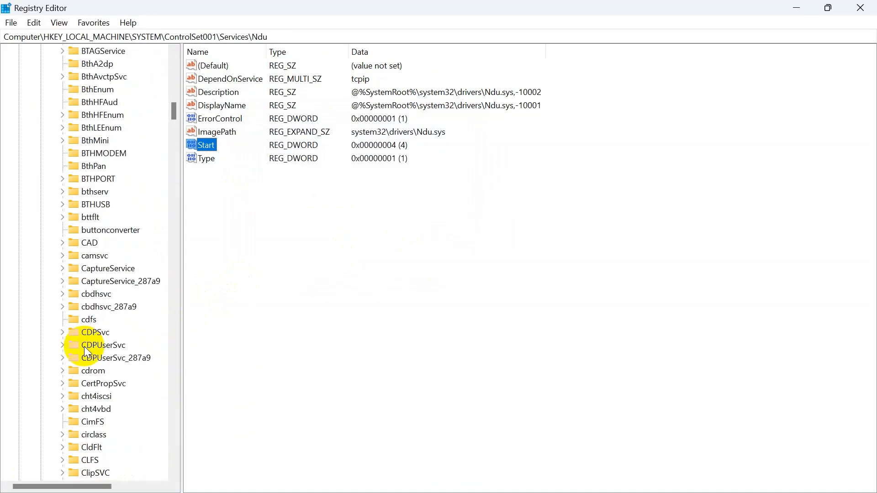
pyautogui.scroll(20, 84, 350)
pyautogui.click(81, 205)
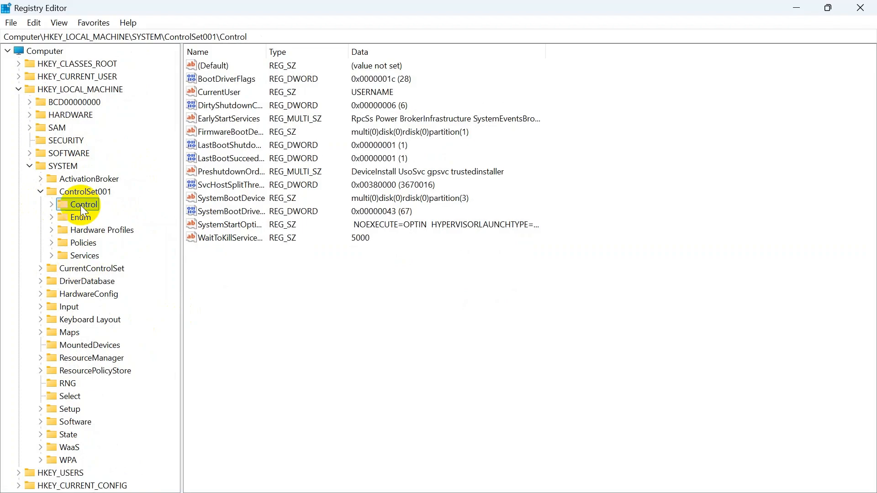
pyautogui.click(50, 205)
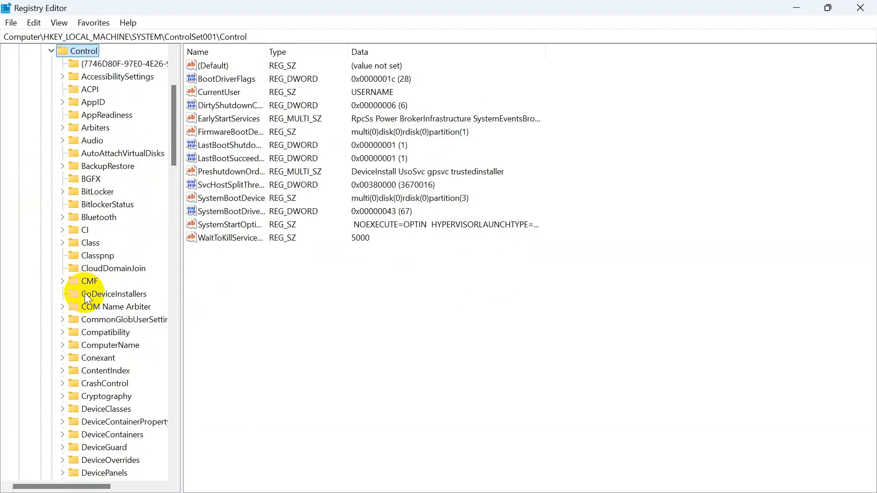
# Step: Expand Session Manager under the Control key and select its Memory Management subkey
pyautogui.scroll(-20, 87, 299)
pyautogui.click(117, 373)
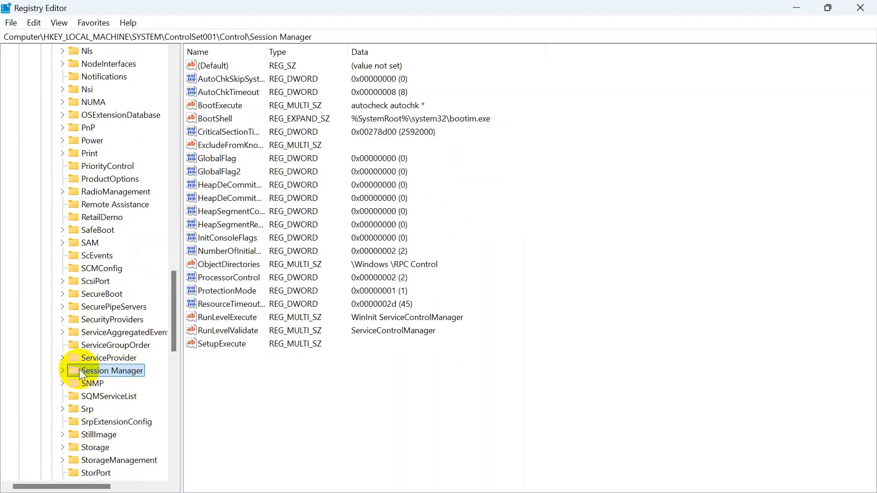
pyautogui.click(64, 369)
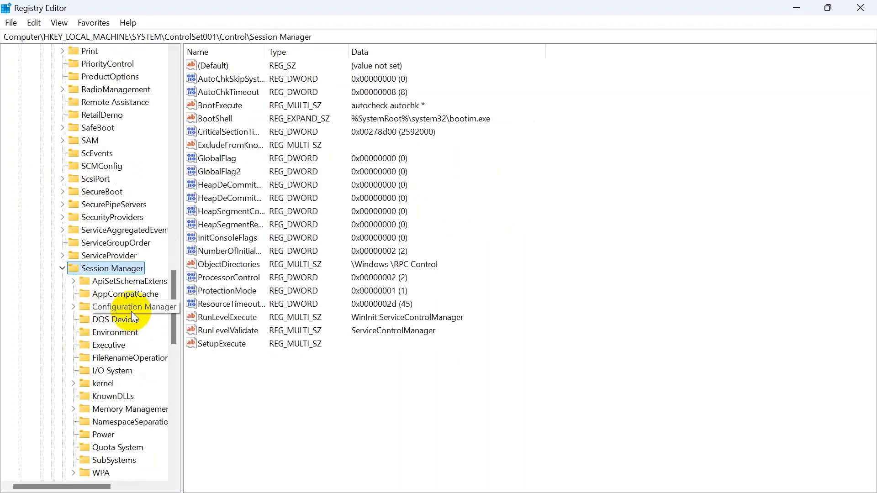
pyautogui.scroll(-1, 126, 320)
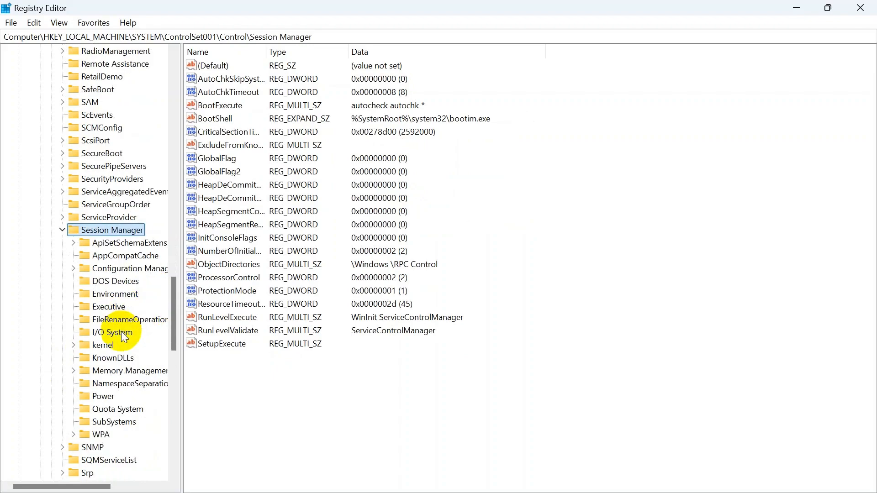
pyautogui.click(118, 371)
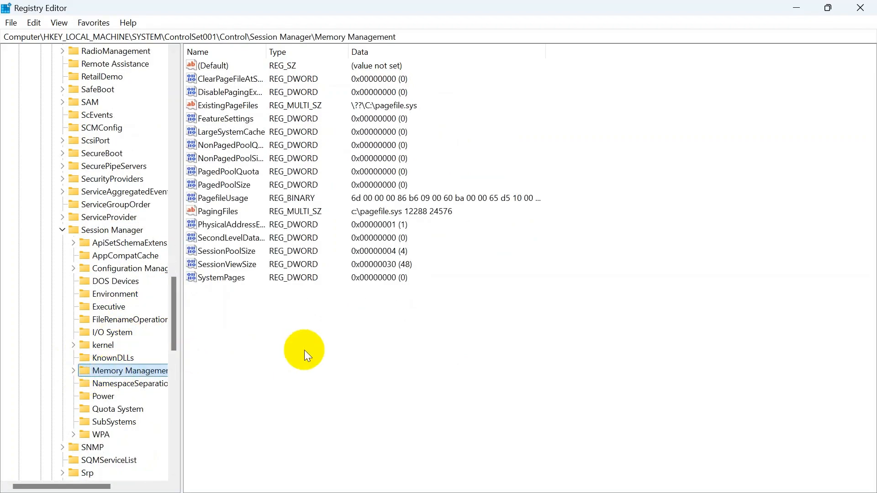
# Step: Set the ClearPageFileAtShutdown DWORD value data to 1 in the Memory Management key, keeping the hexadecimal base
pyautogui.click(220, 82)
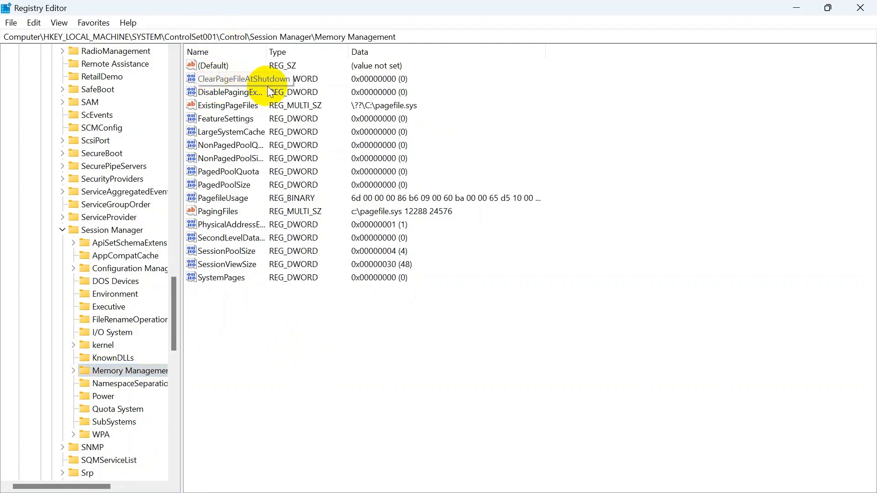
pyautogui.doubleClick(244, 78)
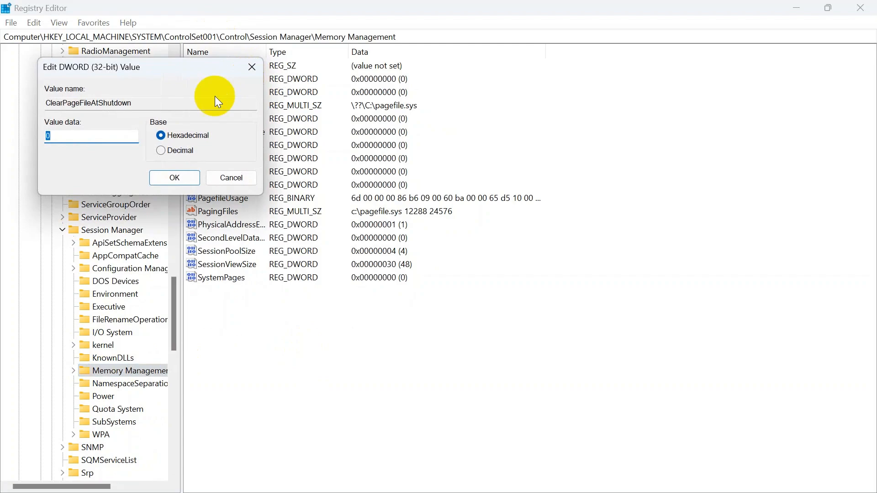
pyautogui.moveTo(138, 65); pyautogui.dragTo(246, 90)
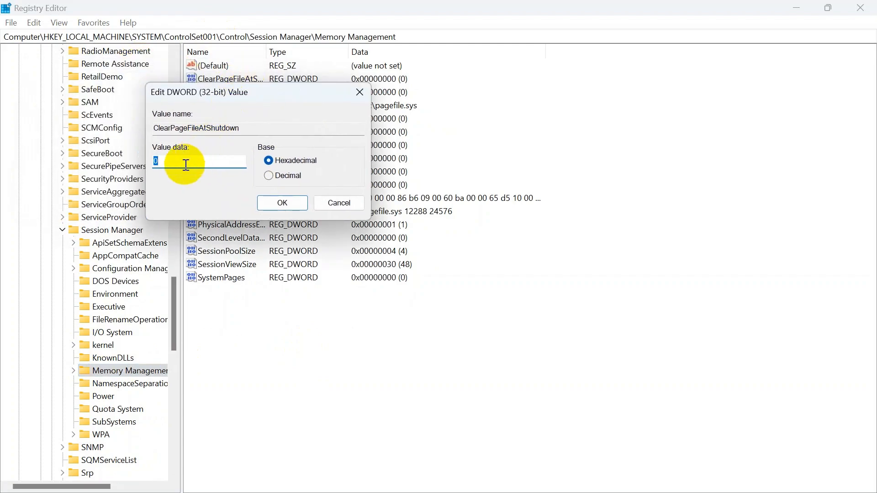
pyautogui.write('1')
pyautogui.click(281, 204)
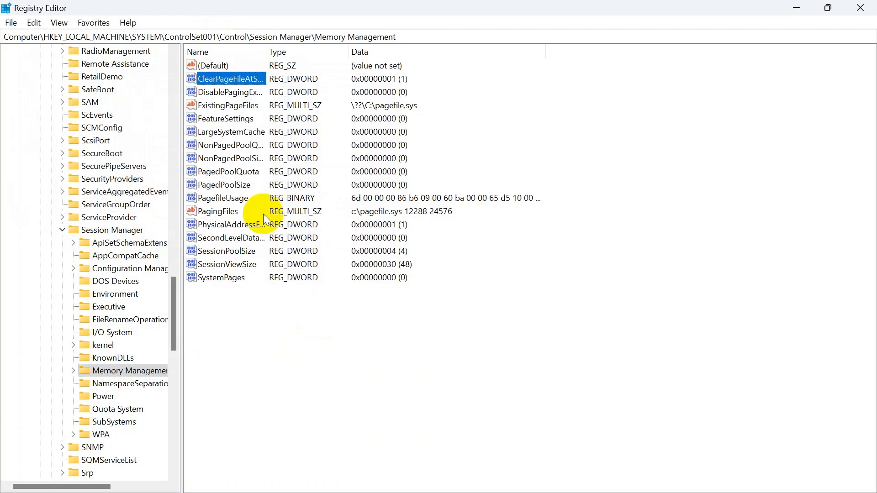
pyautogui.click(308, 301)
# Step: Set the NonPagedPoolSize DWORD value data to 192 in the Memory Management key, keeping the hexadecimal base
pyautogui.click(244, 156)
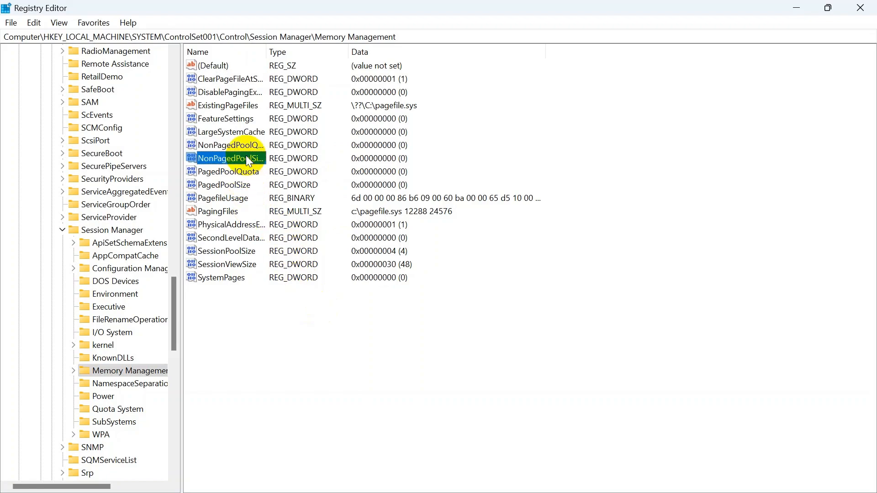
pyautogui.doubleClick(240, 160)
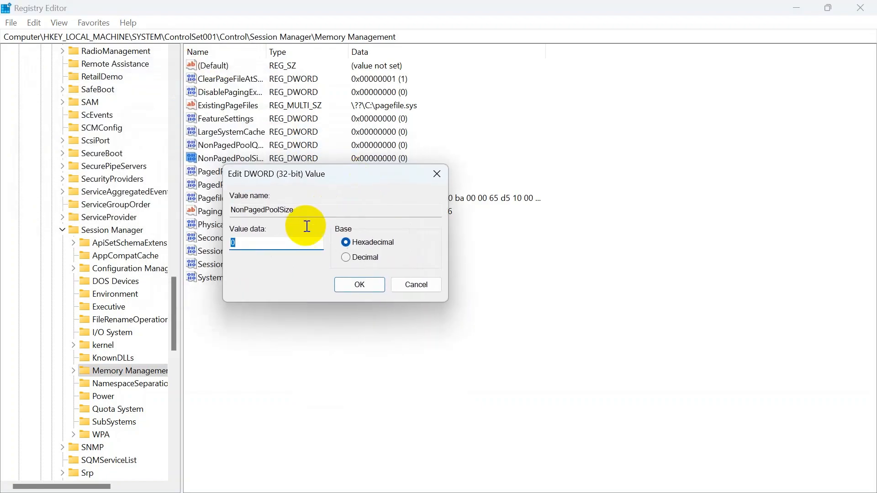
pyautogui.write('1')
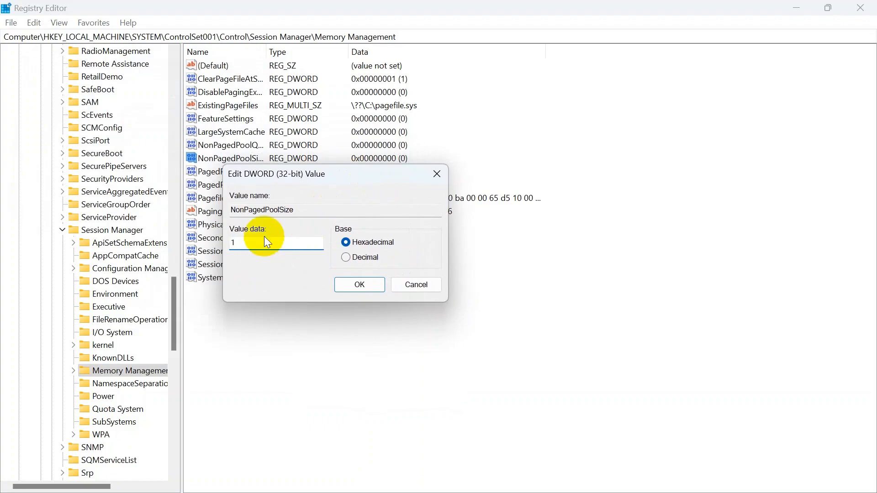
pyautogui.write('92')
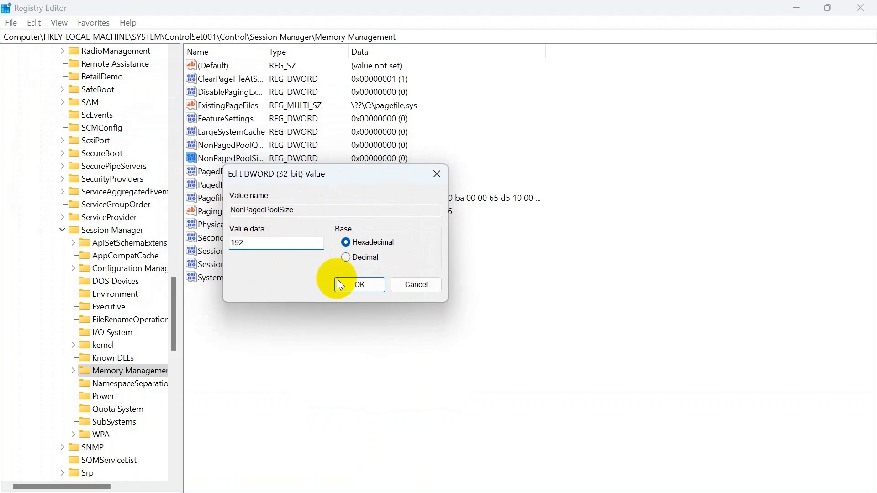
pyautogui.click(354, 285)
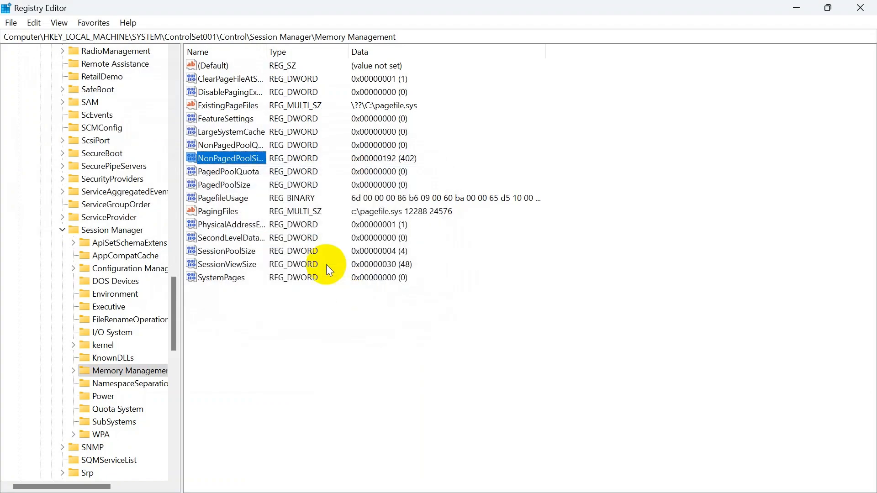
# Step: Reopen the NonPagedPoolSize value to check its data, accept it as is and close Registry Editor
pyautogui.doubleClick(226, 159)
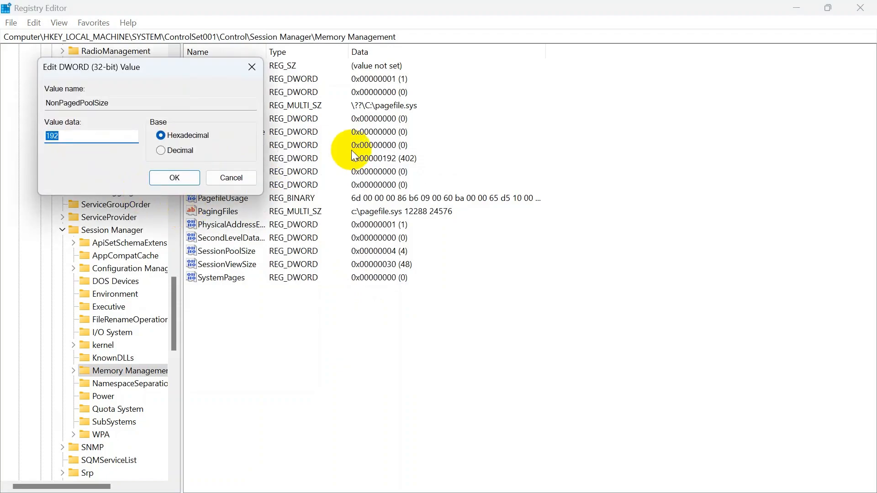
pyautogui.click(182, 176)
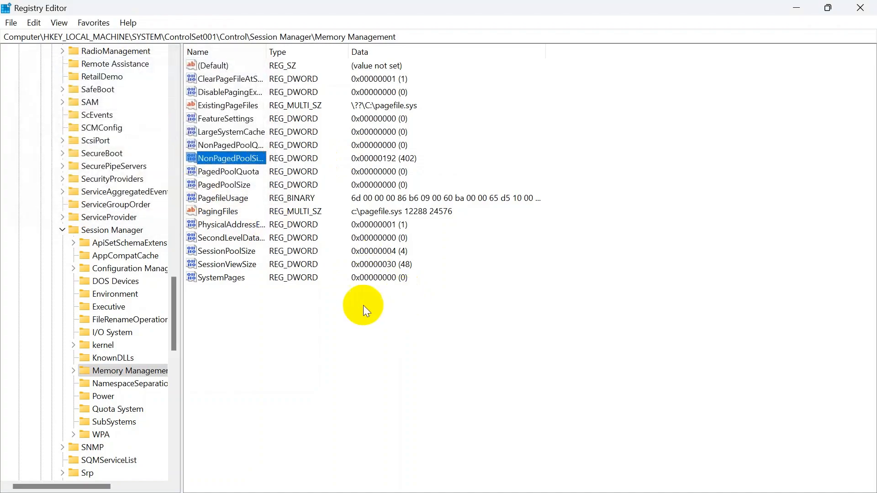
pyautogui.click(868, 8)
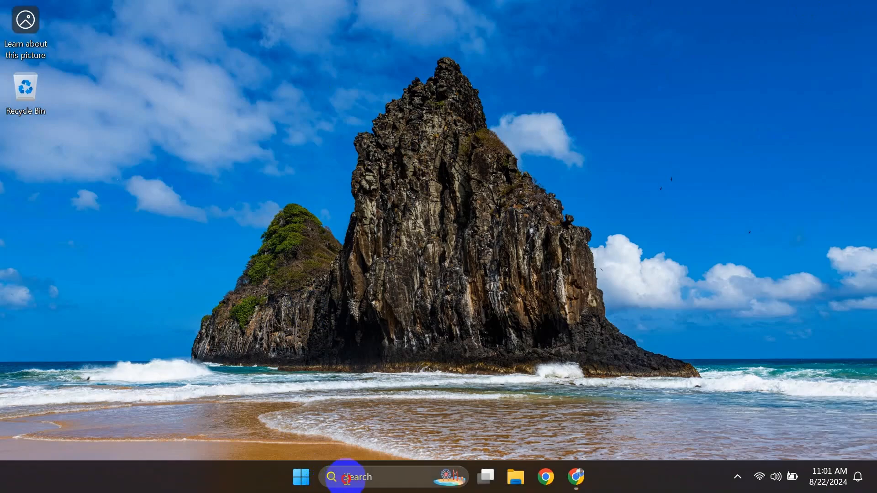
# Step: Search Windows for "sysdm.cpl" and open System Properties from the results
pyautogui.click(347, 476)
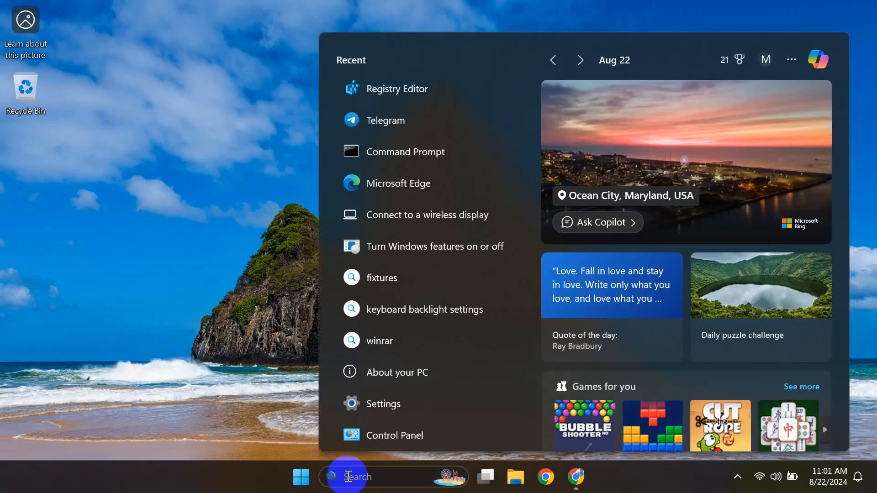
pyautogui.write('sy')
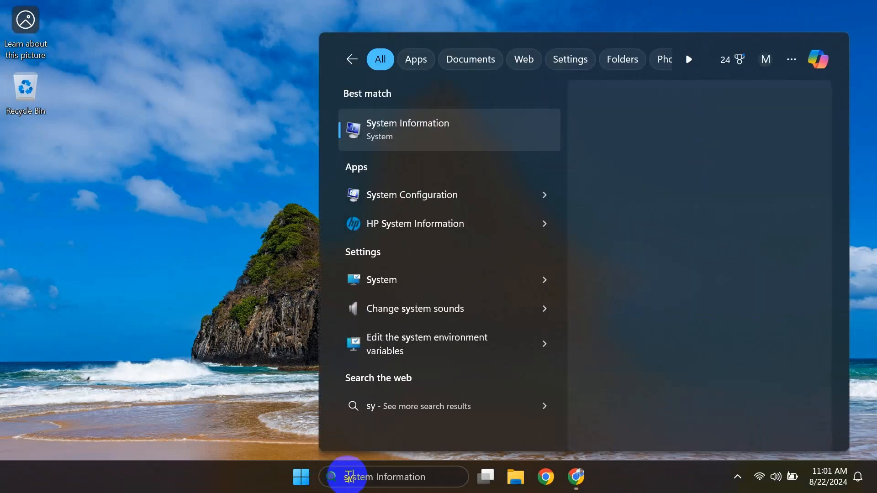
pyautogui.write('sdm')
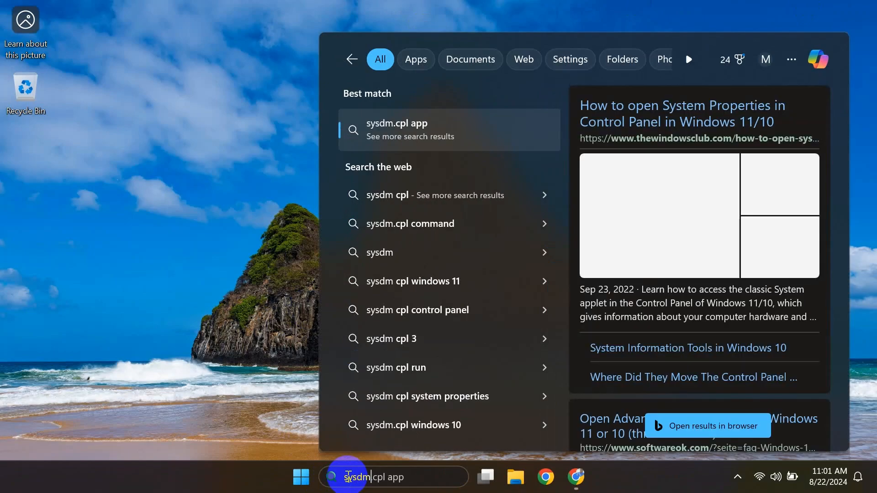
pyautogui.write('.cpl')
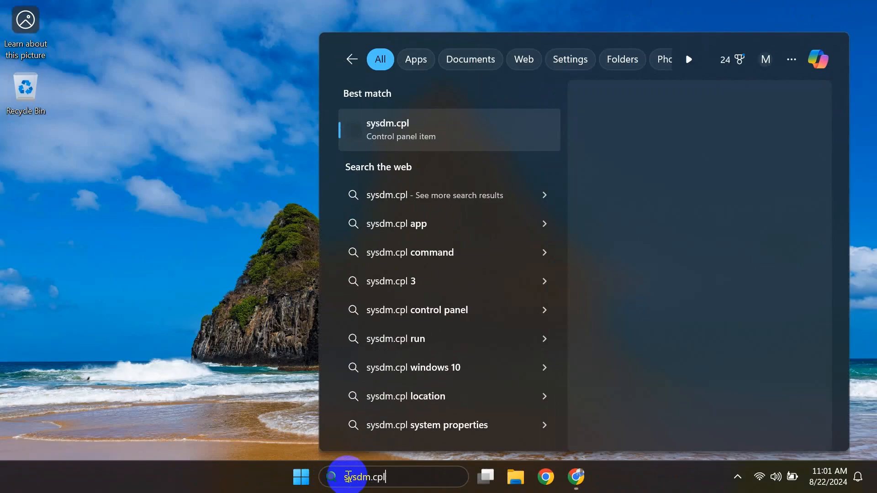
pyautogui.press('Return')
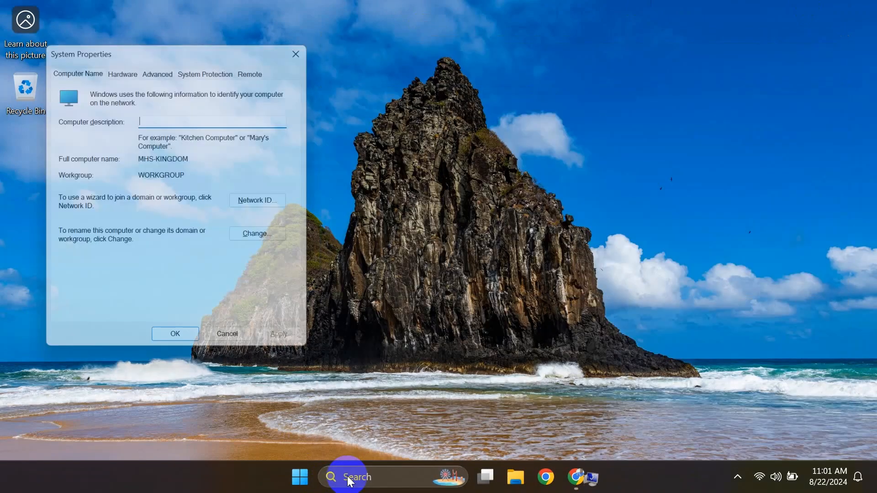
# Step: Open the Performance settings from the advanced section of System Properties
pyautogui.moveTo(82, 47); pyautogui.dragTo(388, 109)
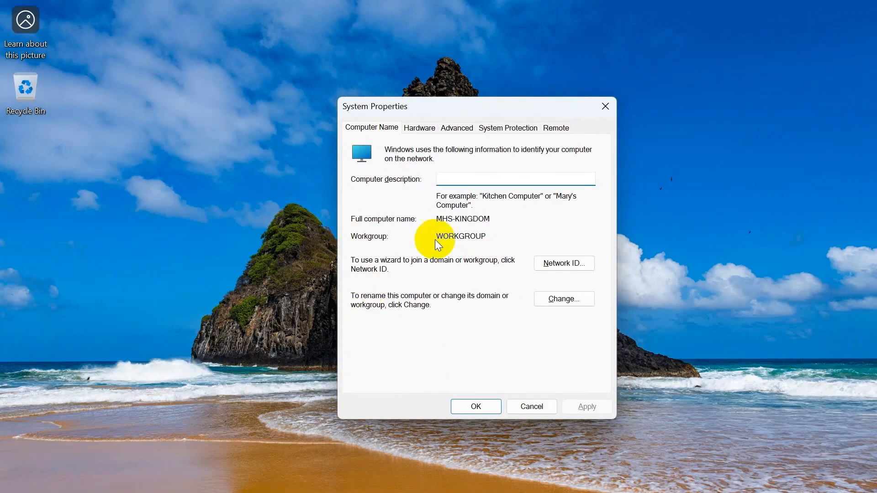
pyautogui.click(463, 129)
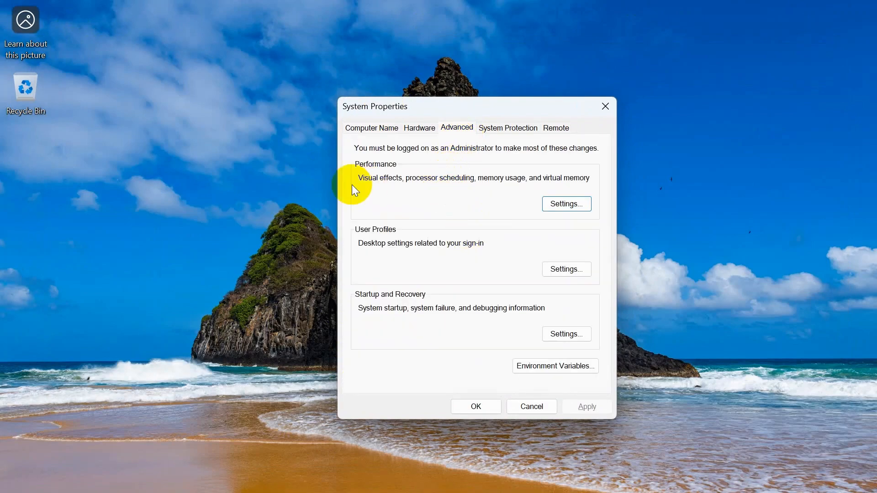
pyautogui.click(569, 204)
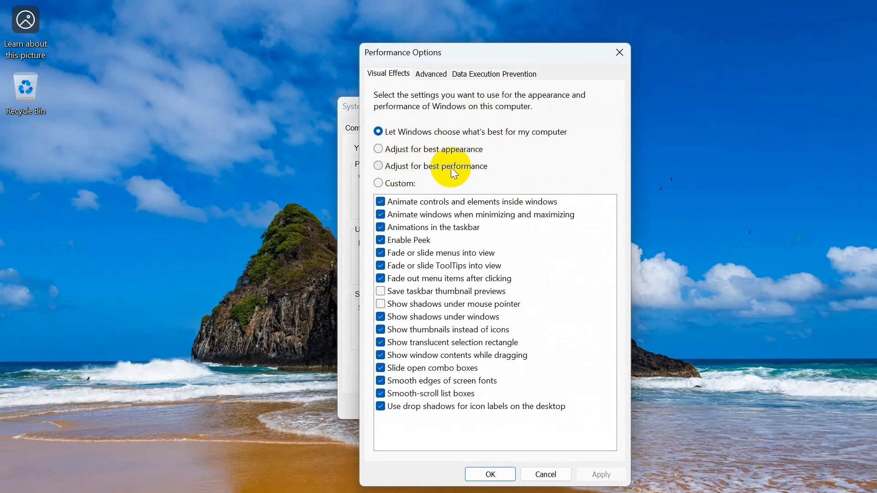
# Step: Adjust visual effects for best performance, re-enable only window minimize/maximize animation, thumbnails instead of icons and smooth screen font edges, and apply
pyautogui.click(375, 167)
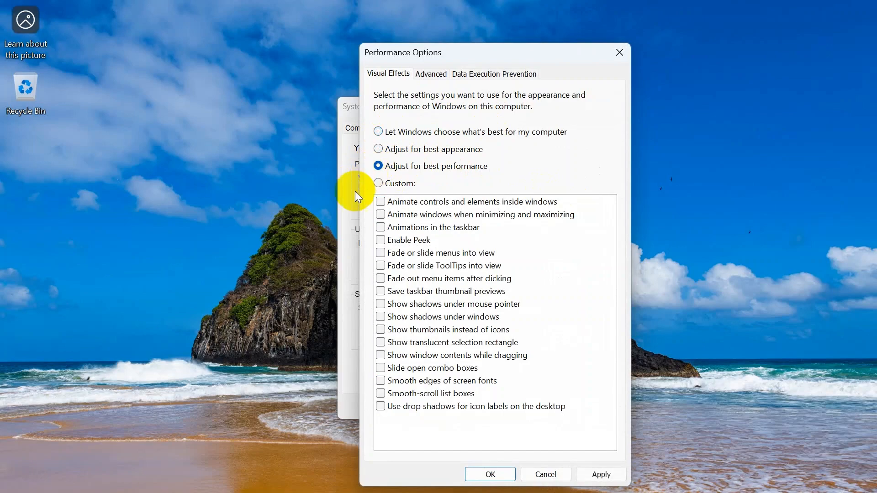
pyautogui.click(381, 215)
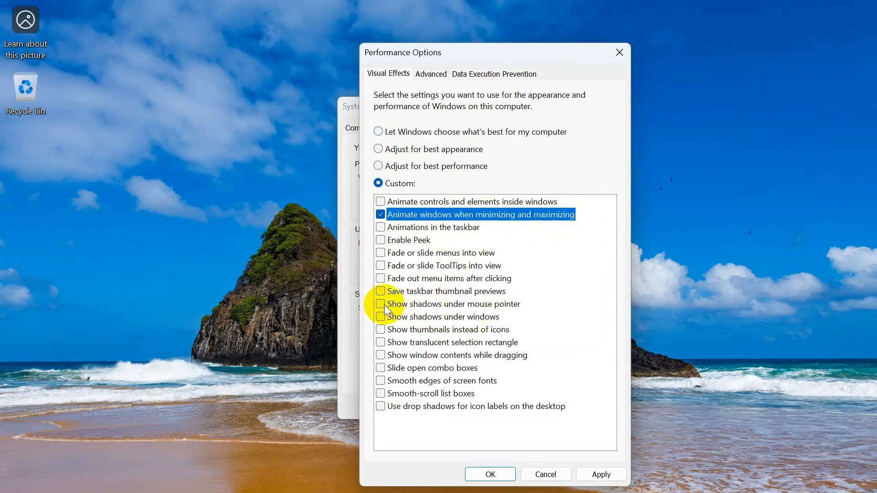
pyautogui.click(380, 329)
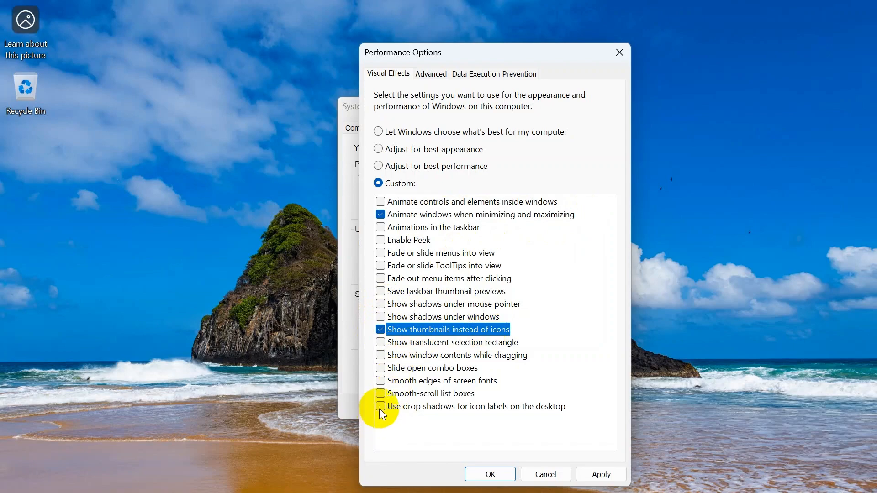
pyautogui.click(381, 381)
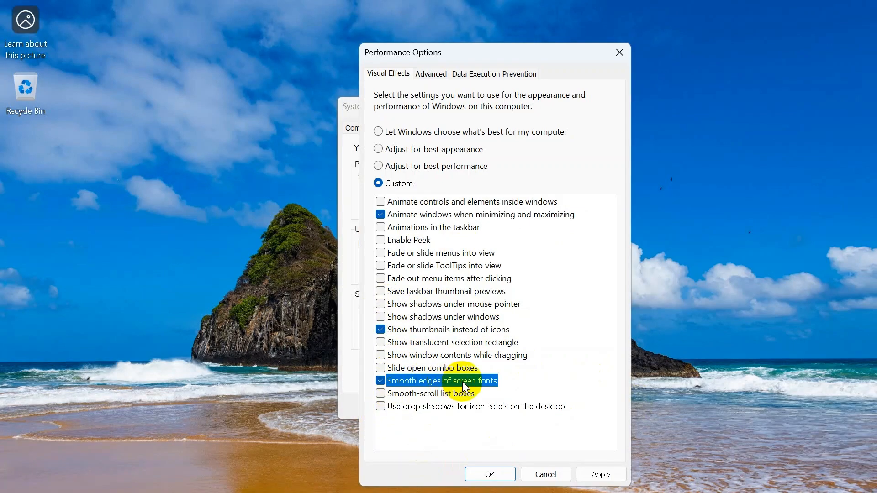
pyautogui.click(599, 473)
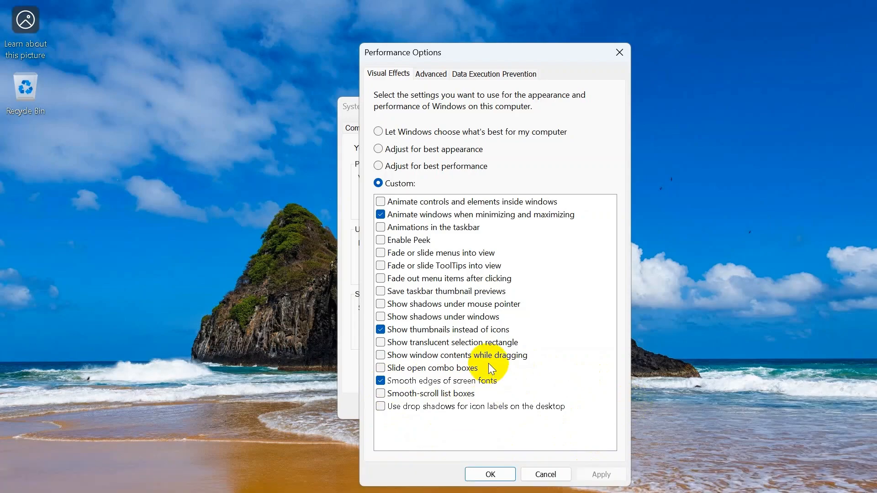
# Step: Accept and close the Performance Options and System Properties dialogs
pyautogui.click(498, 473)
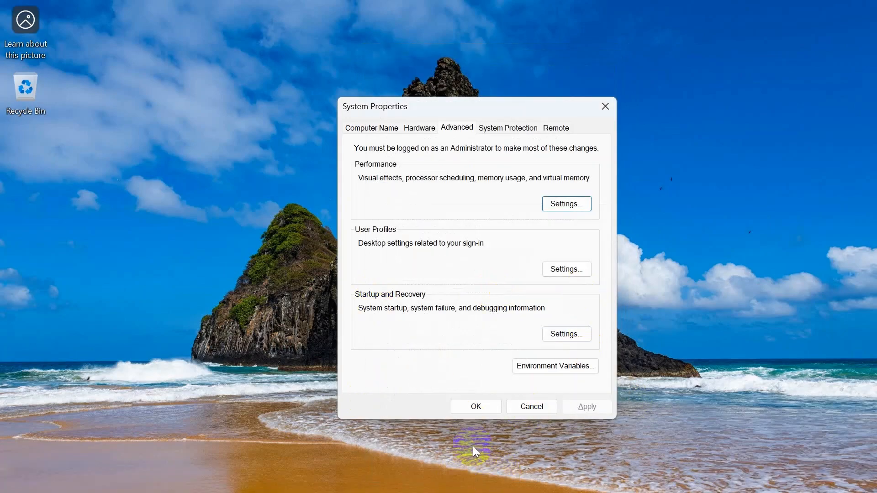
pyautogui.click(467, 407)
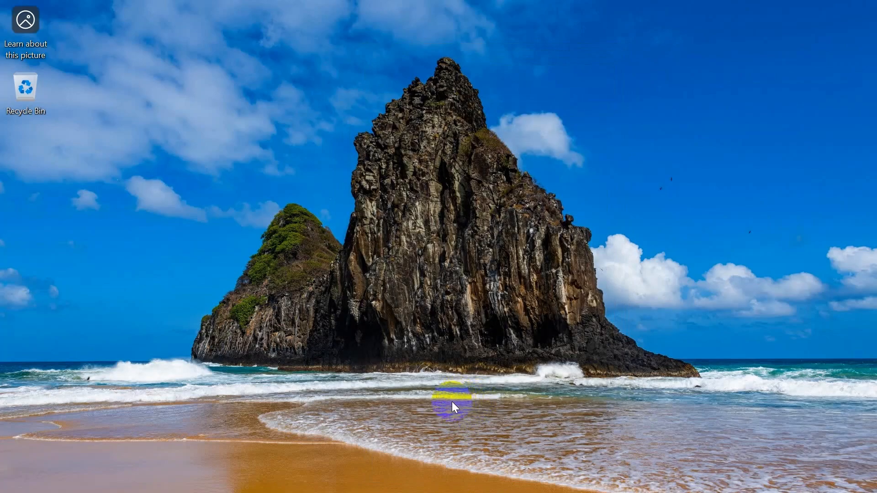
# Step: Search Windows for "services" and open the Services console from the results
pyautogui.click(373, 477)
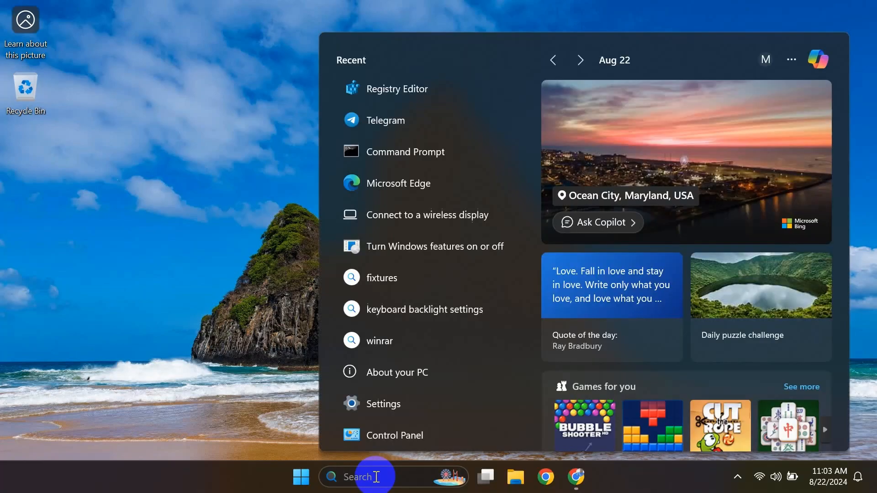
pyautogui.write('services')
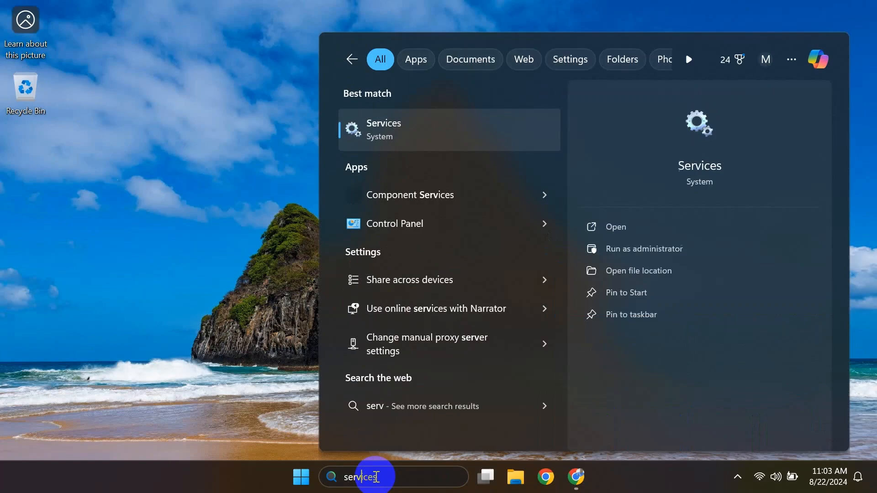
pyautogui.click(467, 136)
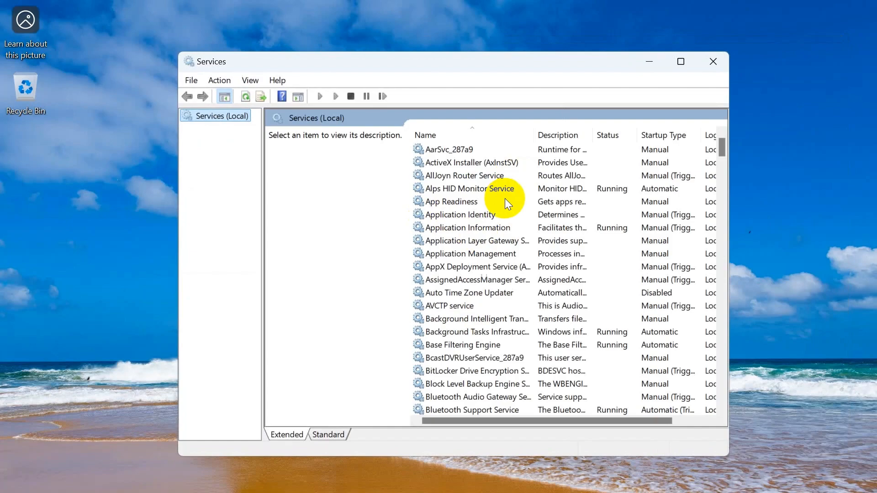
# Step: Set the startup type of the Background Intelligent Transfer Service to Disabled, apply it and close its properties
pyautogui.scroll(-2, 505, 198)
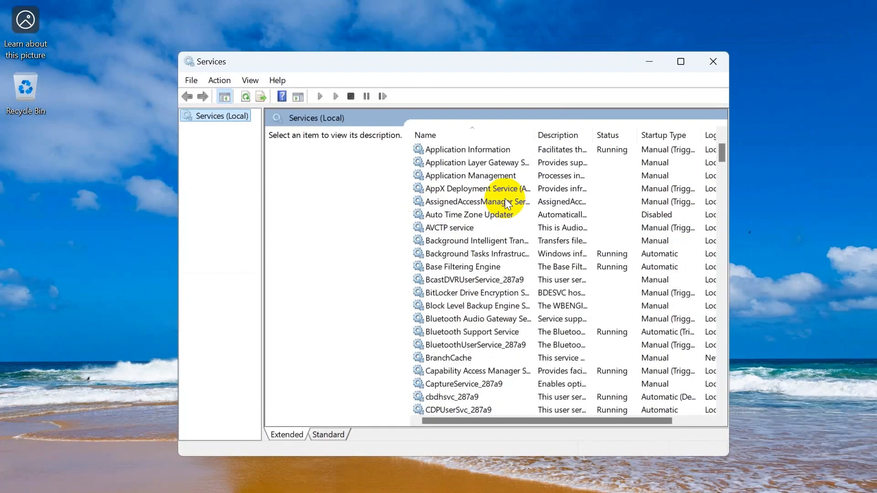
pyautogui.click(477, 245)
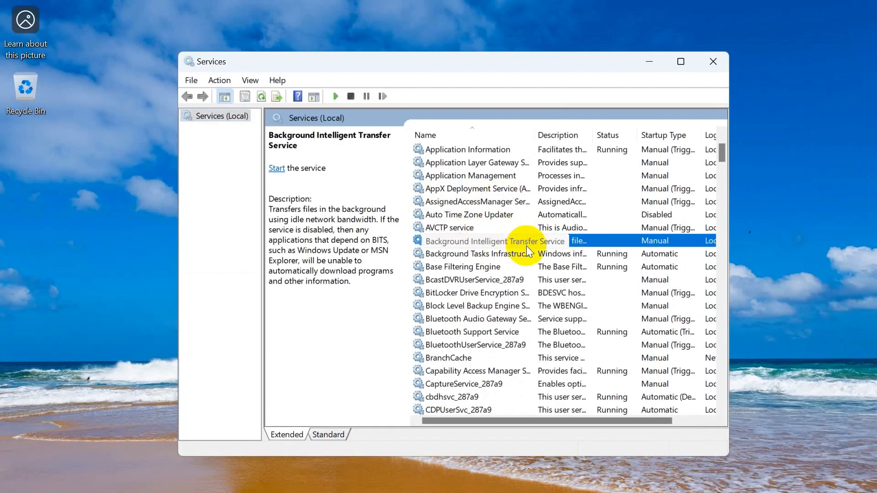
pyautogui.rightClick(503, 243)
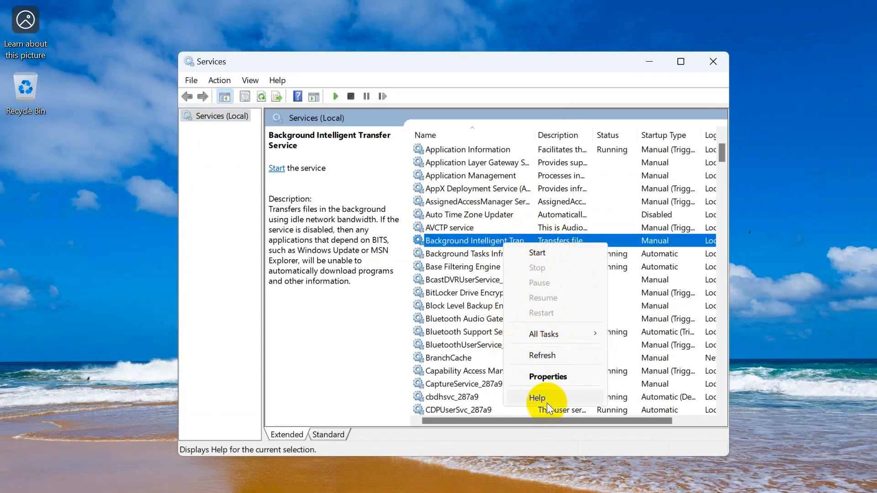
pyautogui.click(541, 378)
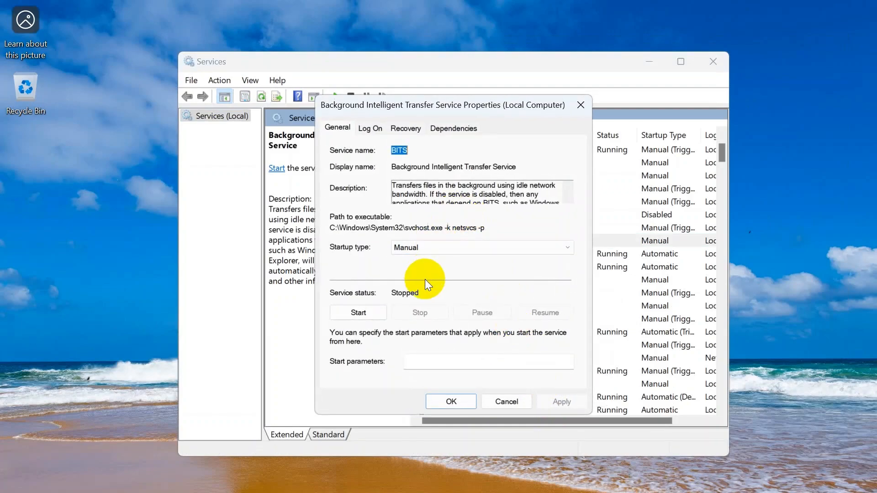
pyautogui.click(415, 248)
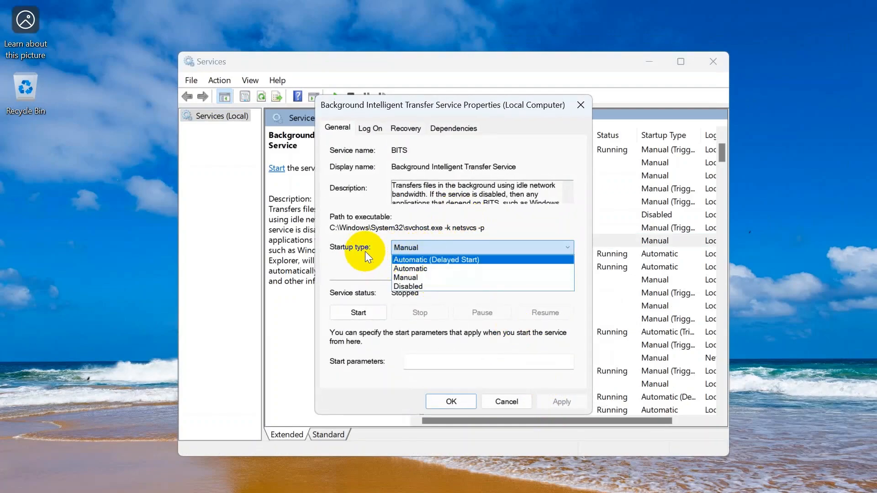
pyautogui.click(414, 286)
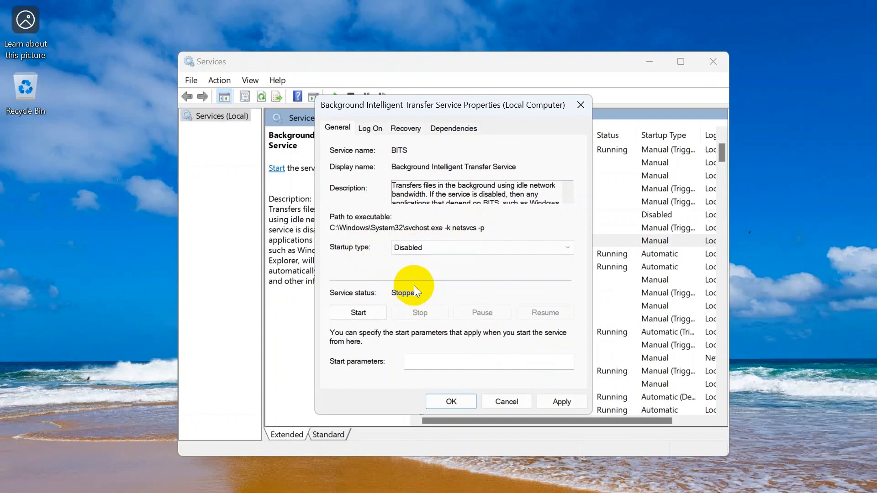
pyautogui.click(567, 402)
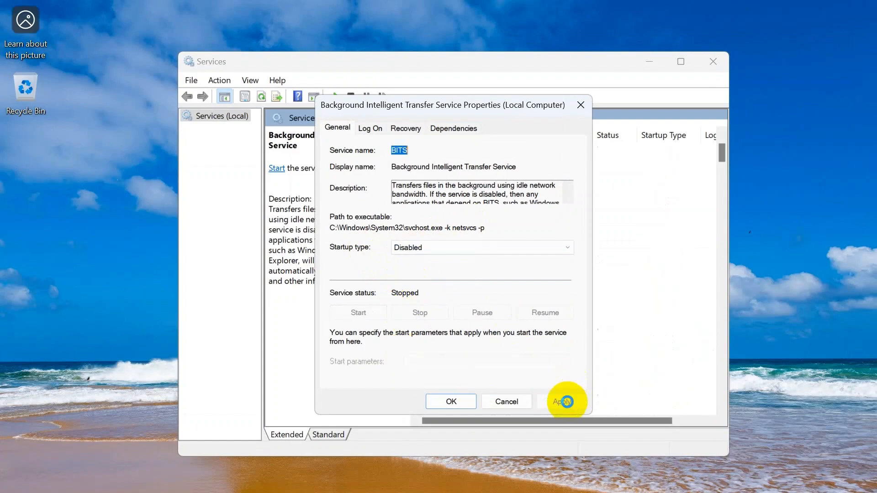
pyautogui.click(451, 407)
pyautogui.click(516, 257)
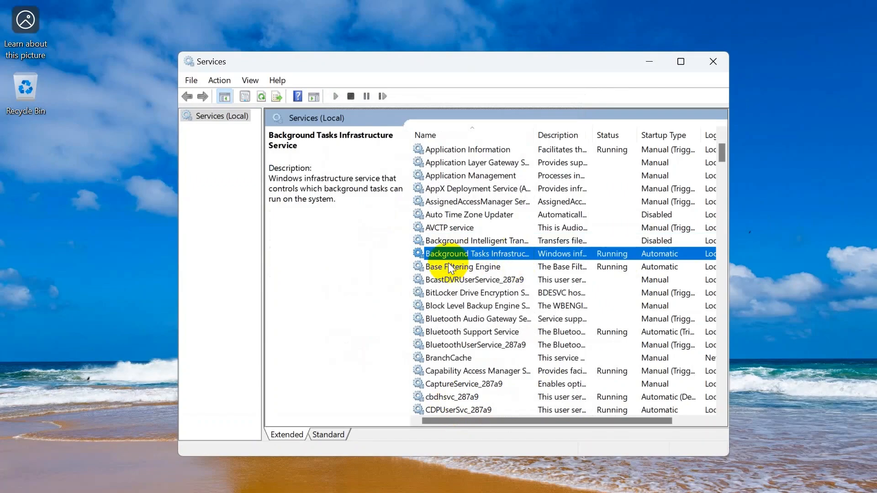
pyautogui.click(484, 243)
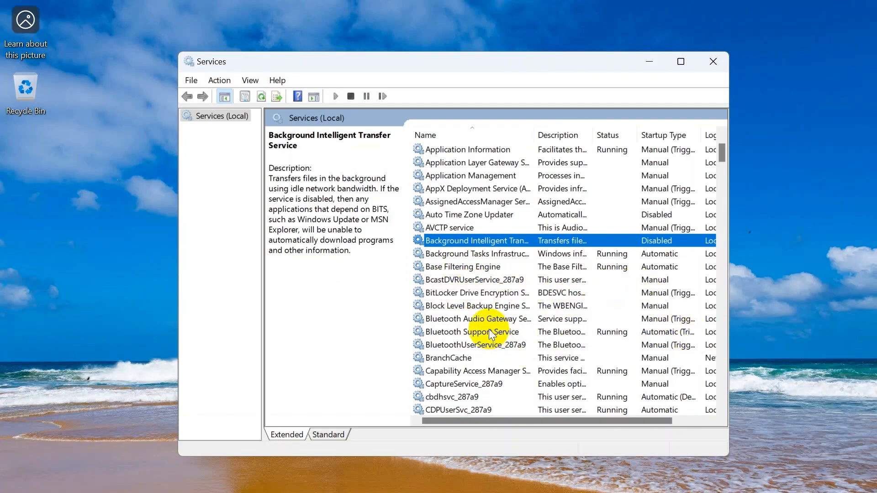
# Step: Set the SysMain service's startup type to Disabled, stop the service, and apply the change
pyautogui.scroll(-20, 488, 329)
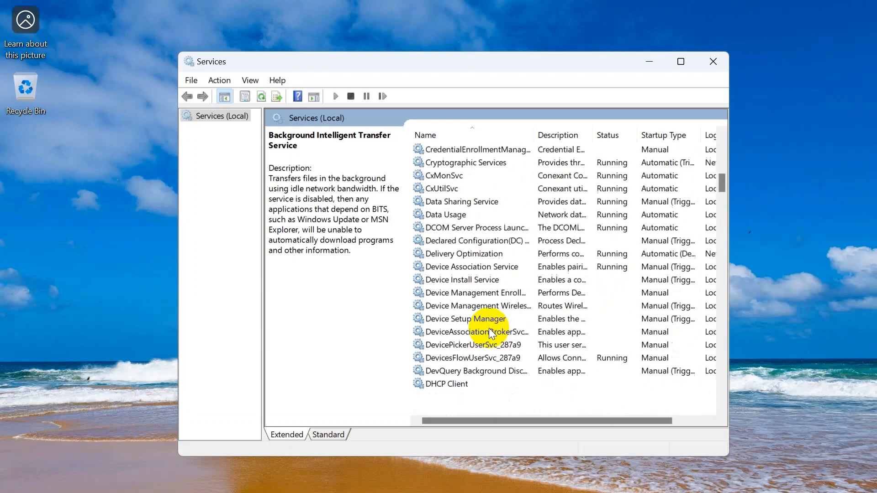
pyautogui.scroll(-20, 489, 332)
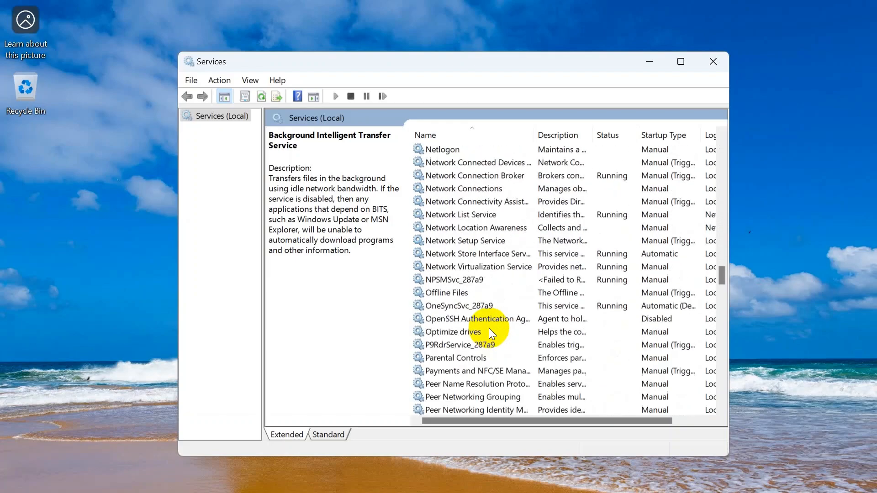
pyautogui.scroll(-9, 489, 332)
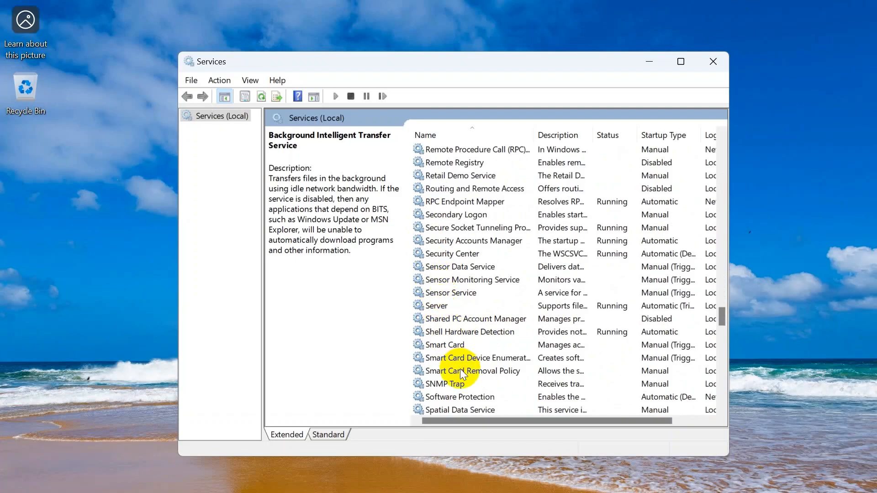
pyautogui.scroll(-2, 462, 374)
pyautogui.scroll(-3, 461, 372)
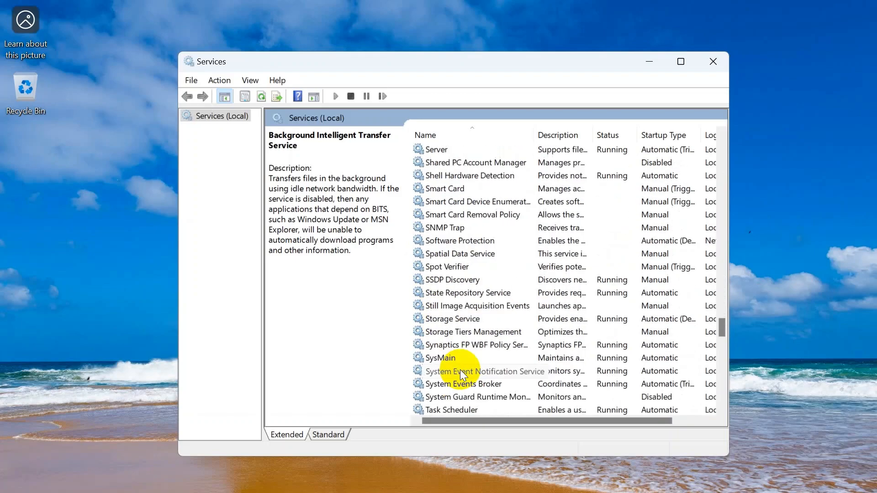
pyautogui.click(456, 320)
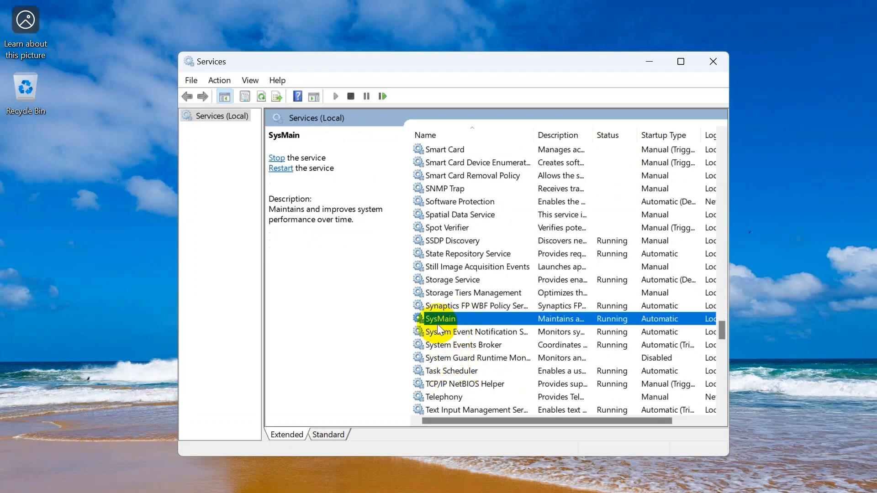
pyautogui.rightClick(467, 319)
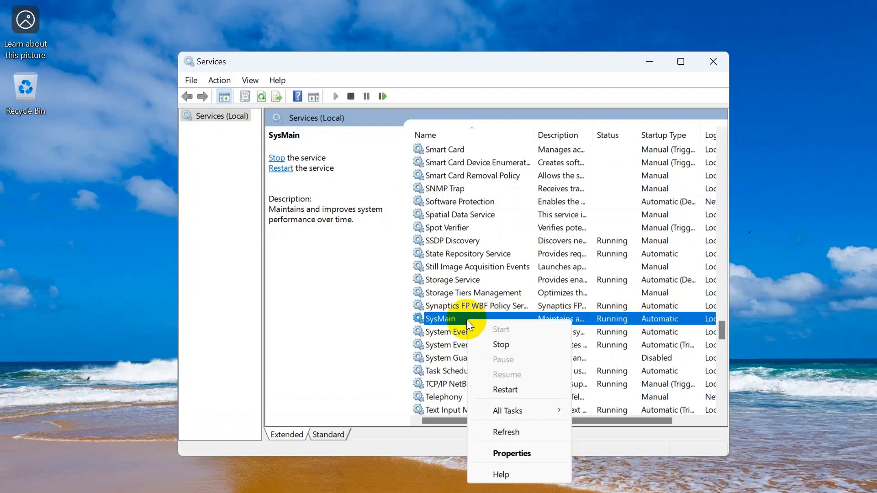
pyautogui.click(516, 454)
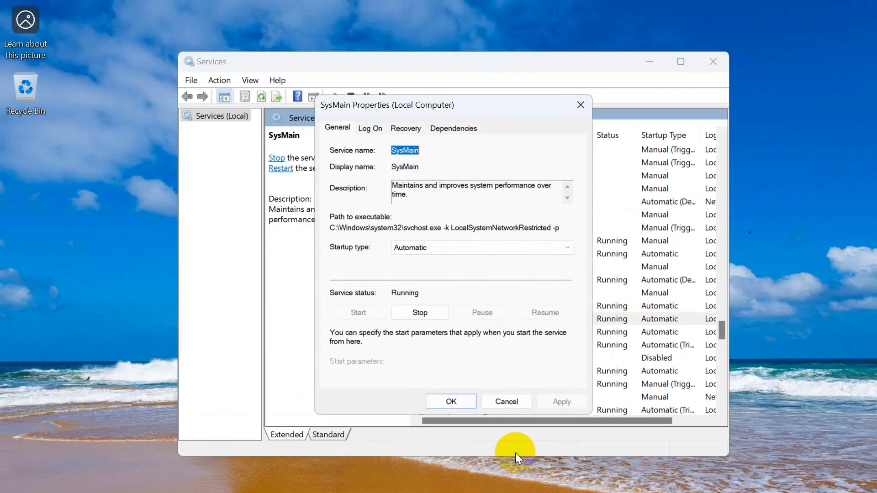
pyautogui.click(445, 247)
pyautogui.click(453, 288)
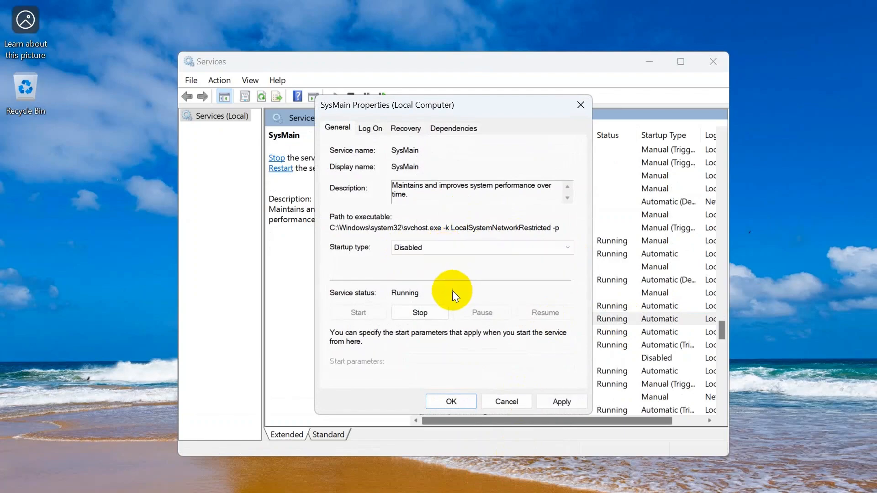
pyautogui.click(420, 313)
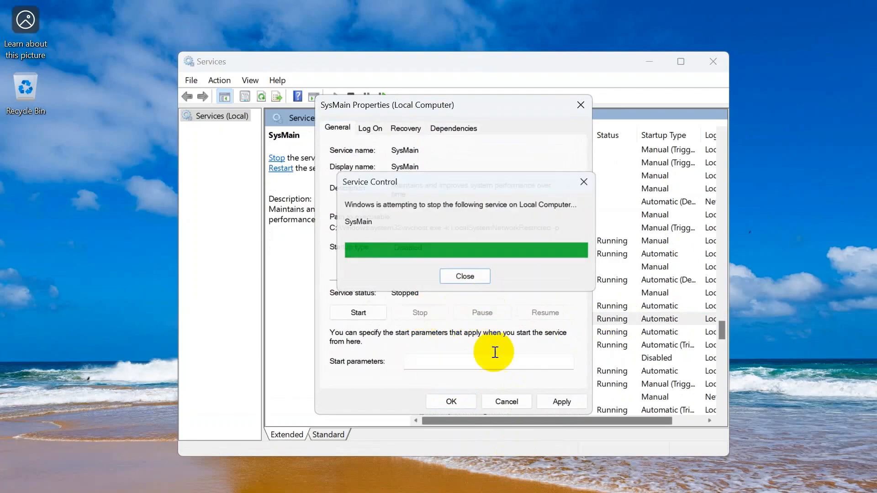
pyautogui.click(561, 402)
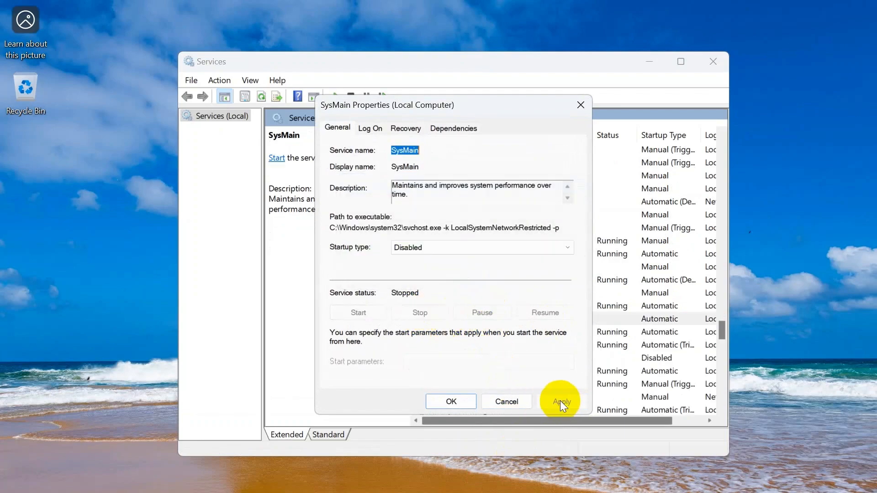
pyautogui.click(454, 408)
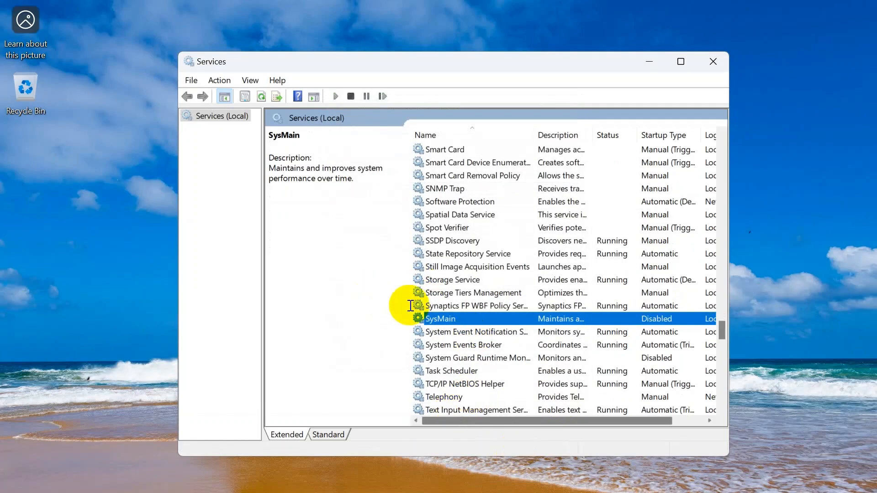
# Step: Stop the Windows Search service from its properties and accept the dialog
pyautogui.scroll(-11, 508, 341)
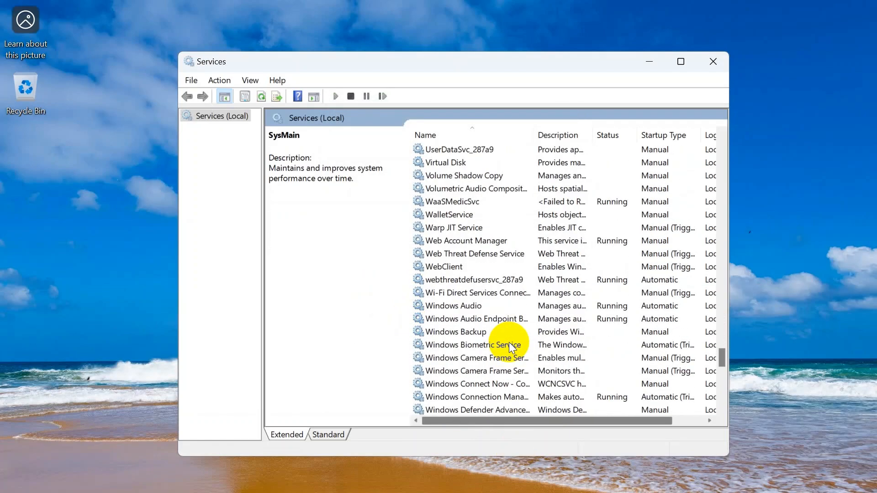
pyautogui.scroll(-11, 511, 348)
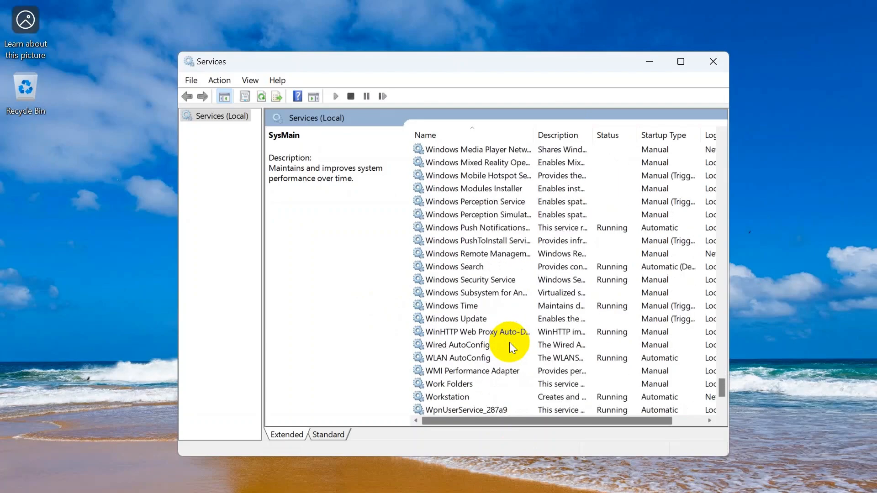
pyautogui.scroll(-3, 508, 342)
pyautogui.scroll(2, 496, 319)
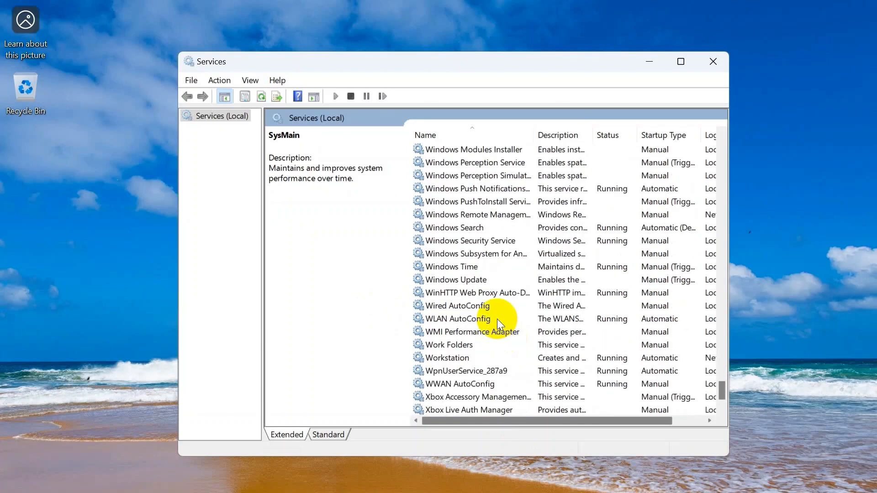
pyautogui.click(443, 224)
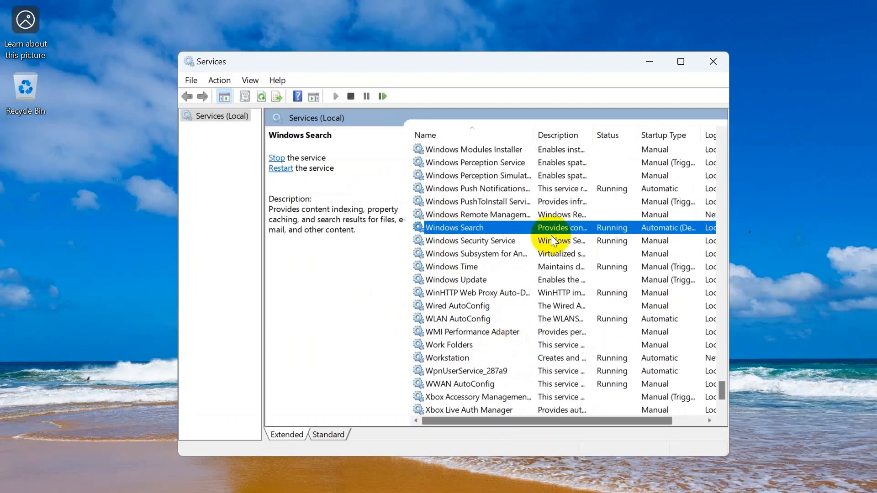
pyautogui.rightClick(488, 225)
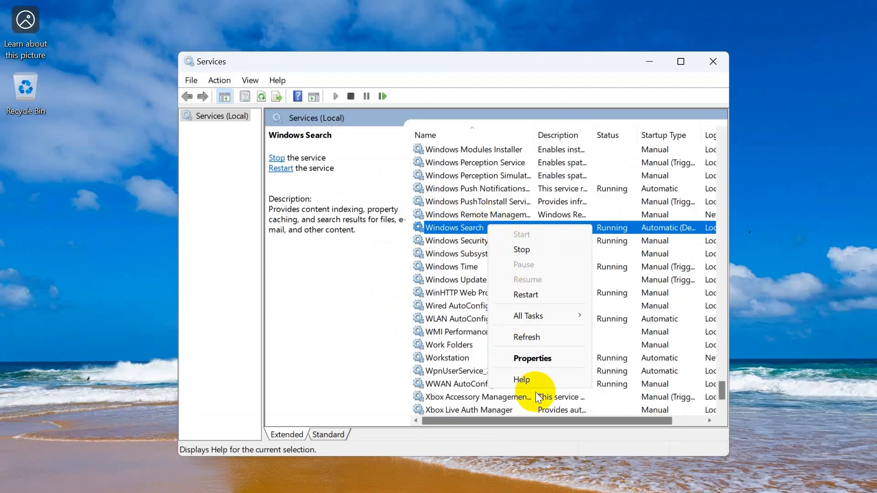
pyautogui.click(529, 358)
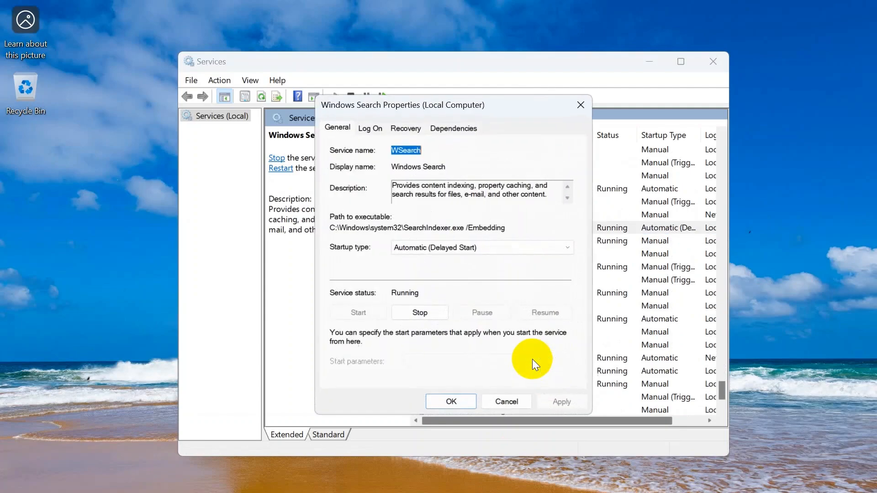
pyautogui.click(430, 311)
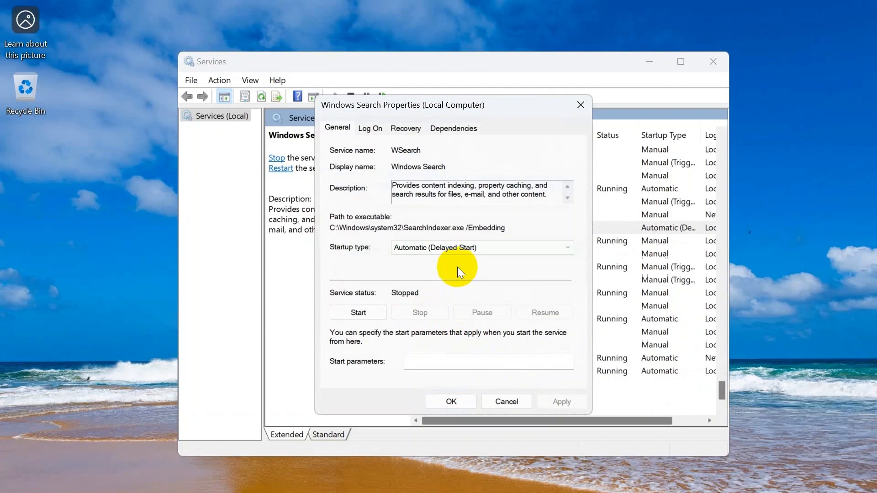
pyautogui.click(455, 252)
pyautogui.click(443, 299)
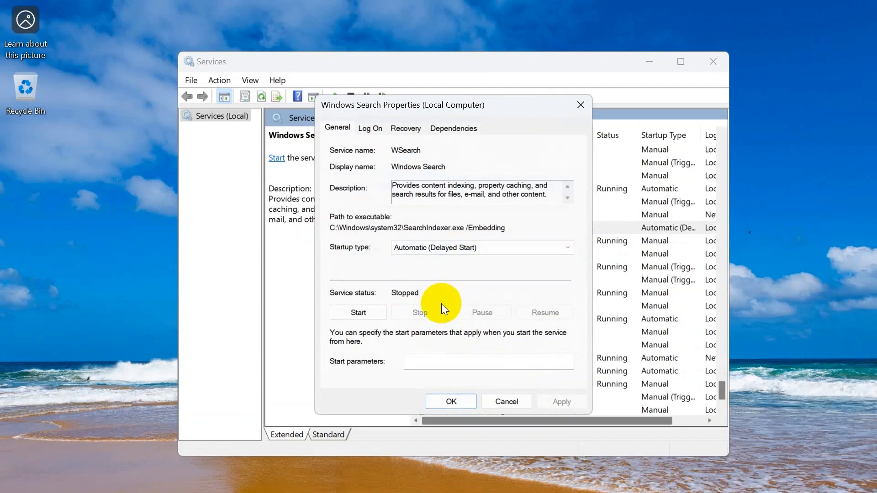
pyautogui.click(449, 401)
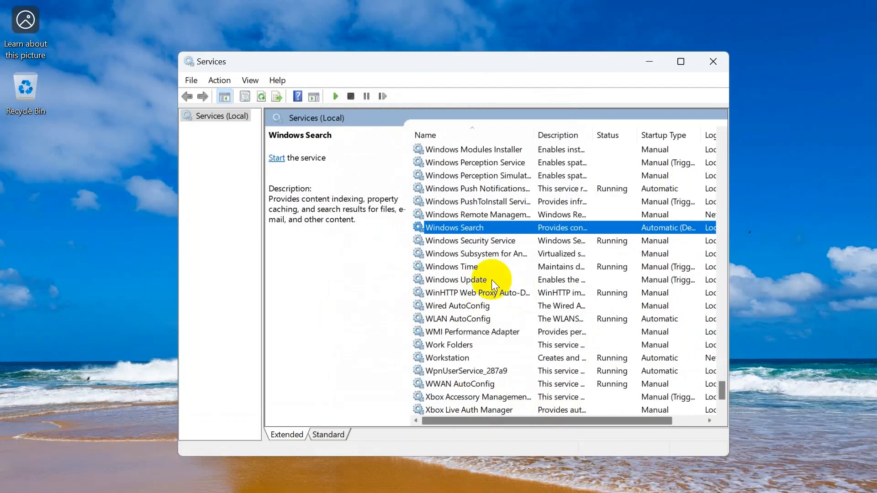
pyautogui.scroll(15, 522, 262)
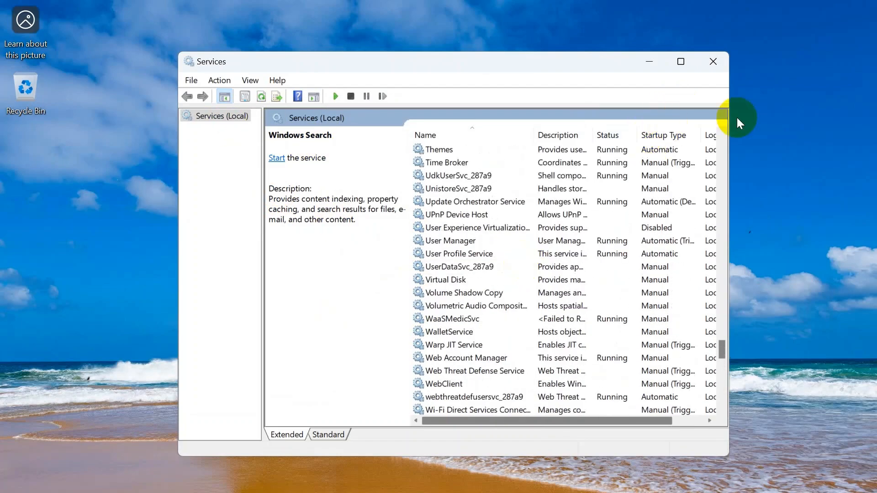
# Step: Close the Services console, switch to Chrome, and open the Mem Reduct website from the Google results for "memory reduct"
pyautogui.click(713, 62)
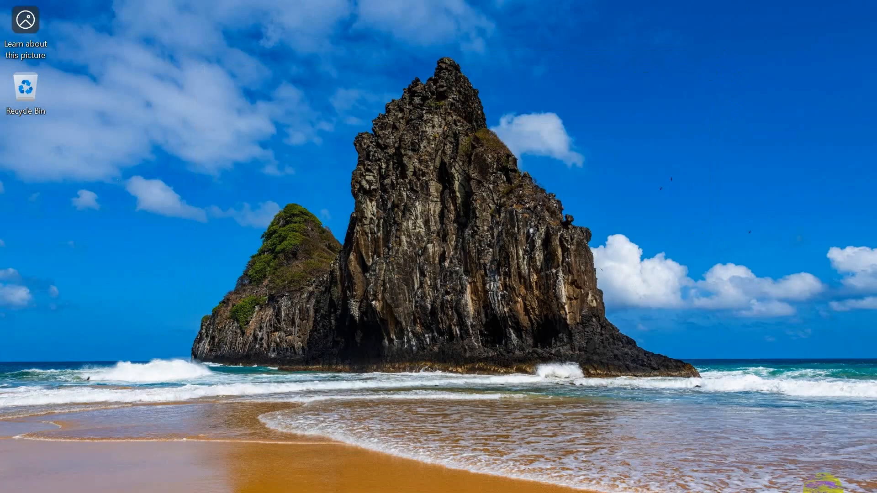
pyautogui.moveTo(671, 486)
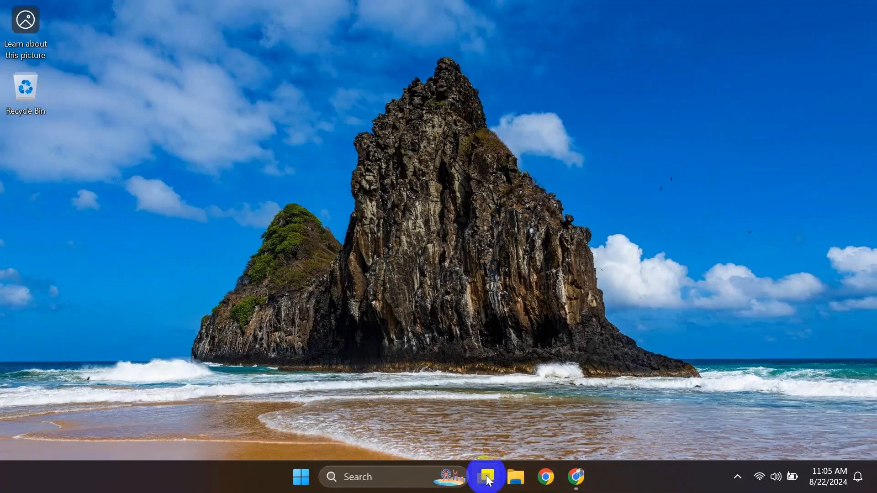
pyautogui.moveTo(576, 483)
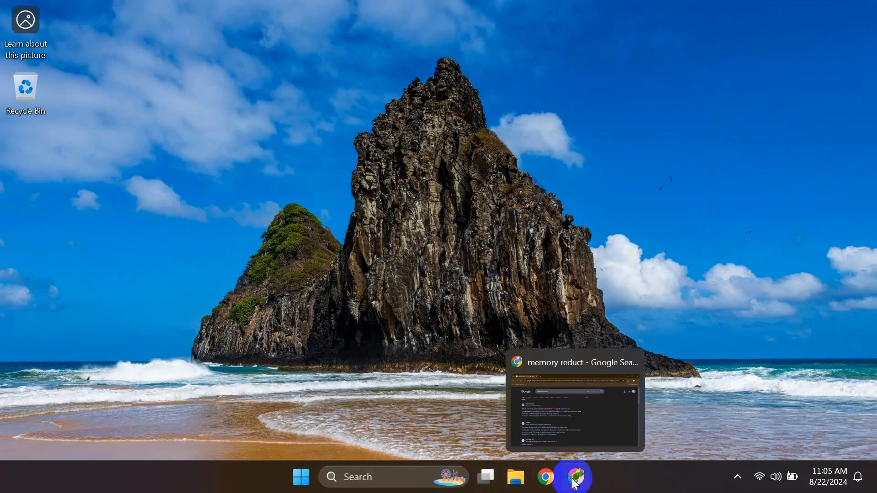
pyautogui.click(579, 484)
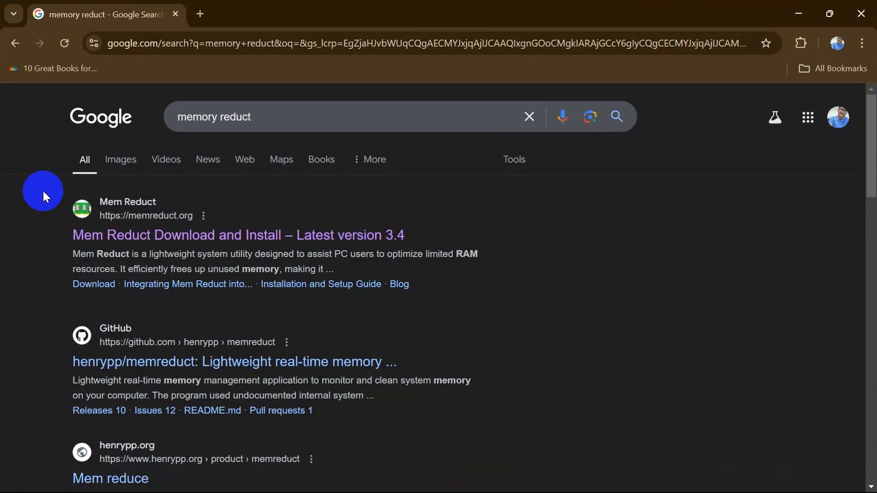
pyautogui.moveTo(251, 117); pyautogui.dragTo(181, 106)
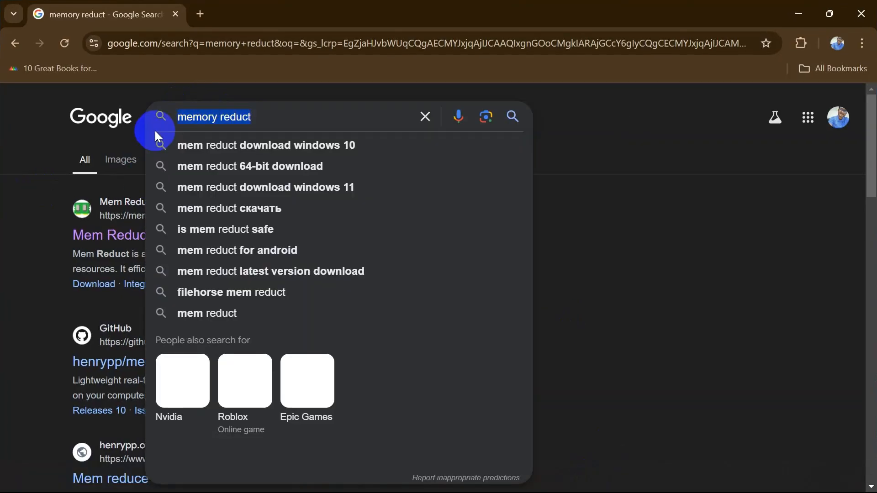
pyautogui.click(727, 234)
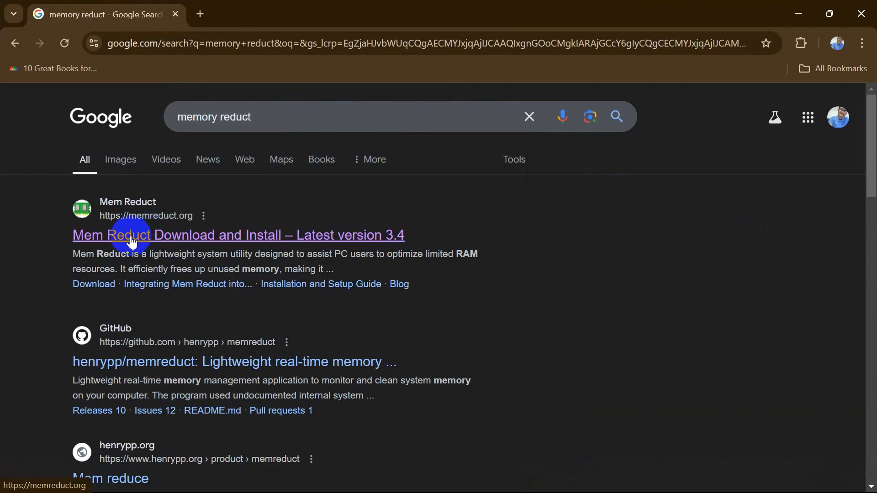
pyautogui.click(218, 237)
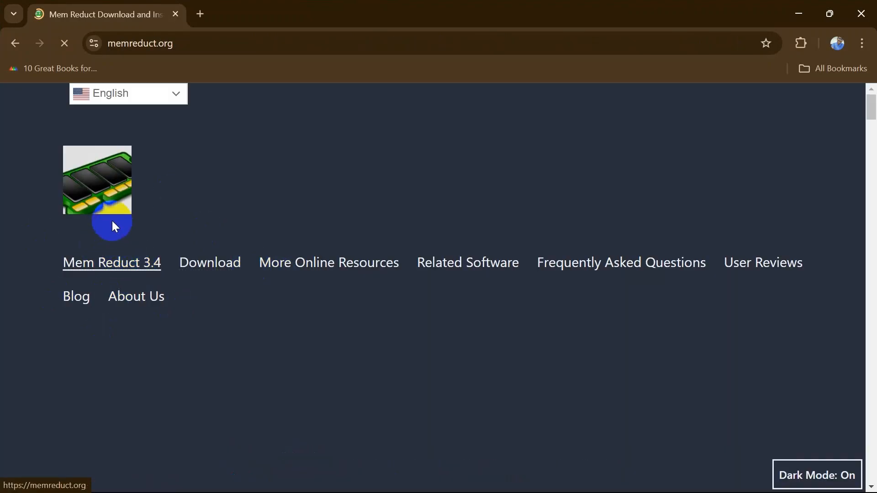
# Step: Open the Mem Reduct download page and download memreduct-3.4-setup.exe for Windows to the Downloads folder with Free Download Manager
pyautogui.click(210, 267)
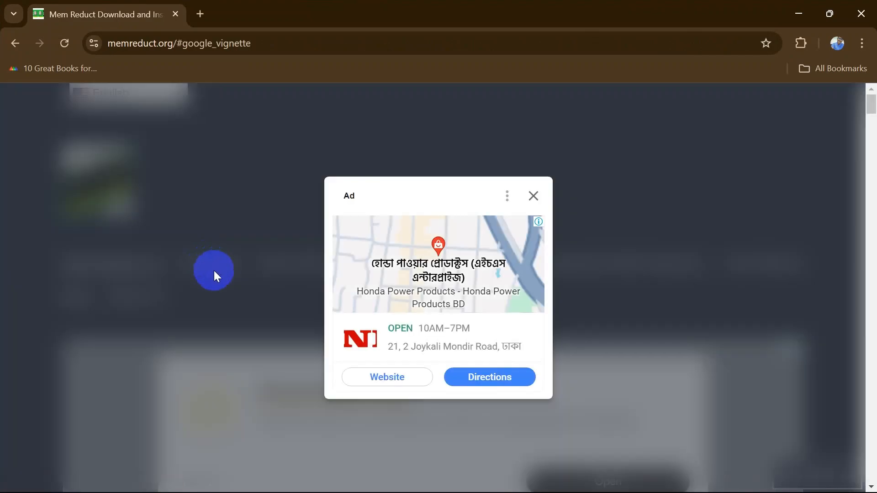
pyautogui.click(531, 202)
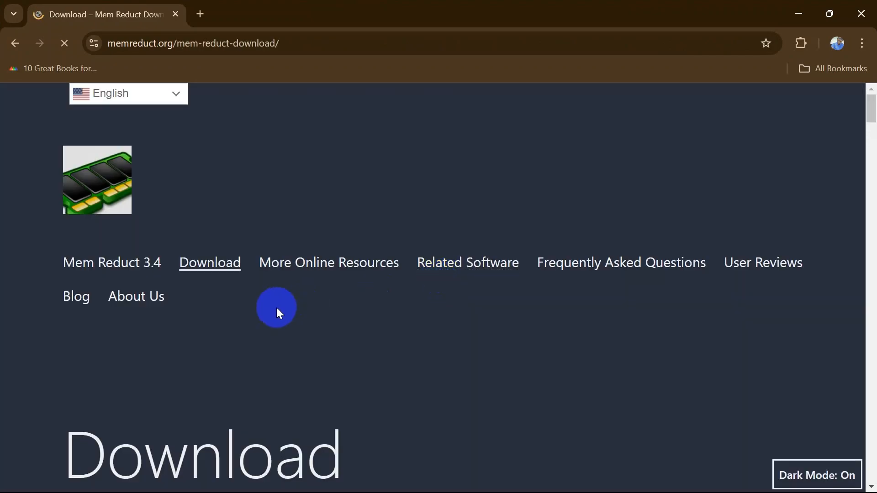
pyautogui.scroll(-10, 279, 311)
pyautogui.scroll(-5, 279, 303)
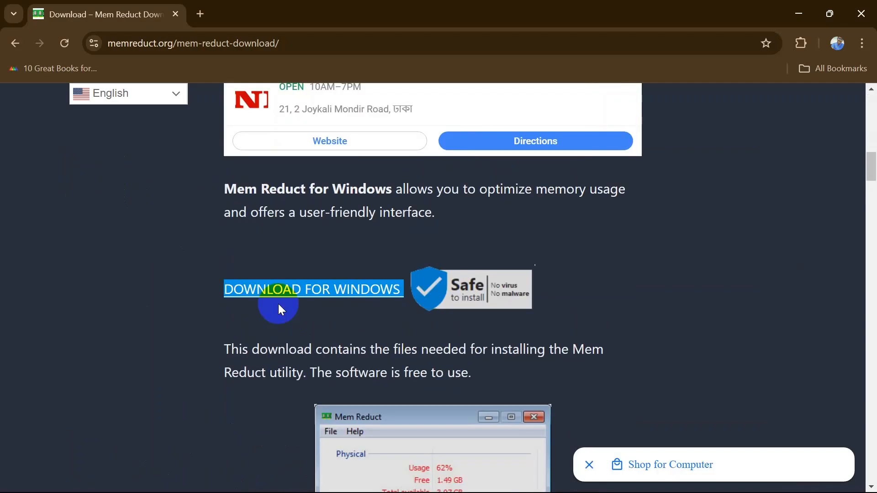
pyautogui.scroll(-5, 278, 304)
pyautogui.scroll(5, 278, 303)
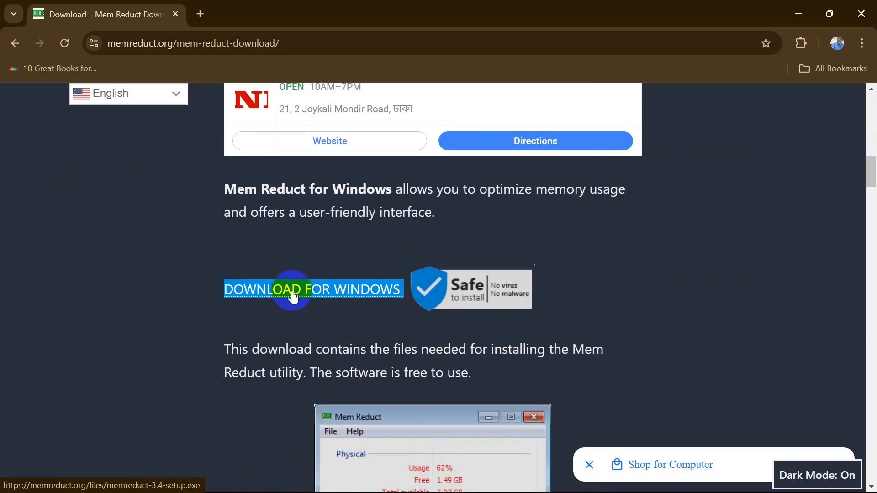
pyautogui.click(293, 292)
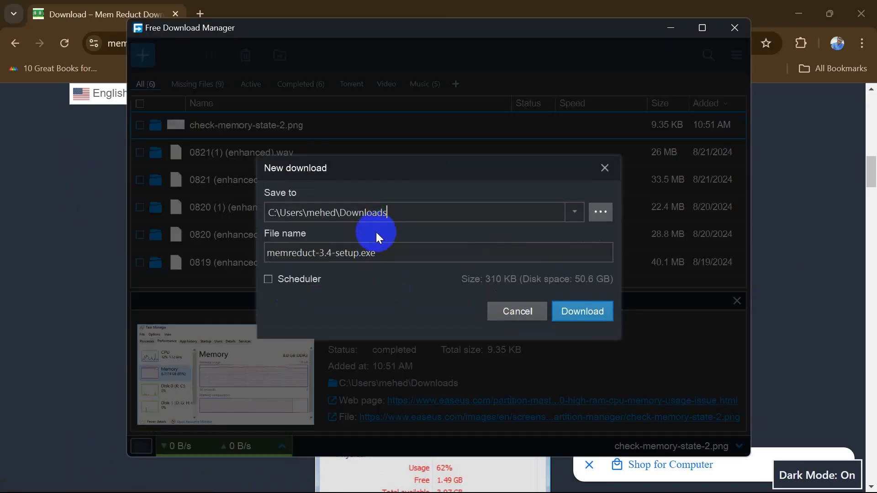
pyautogui.click(584, 310)
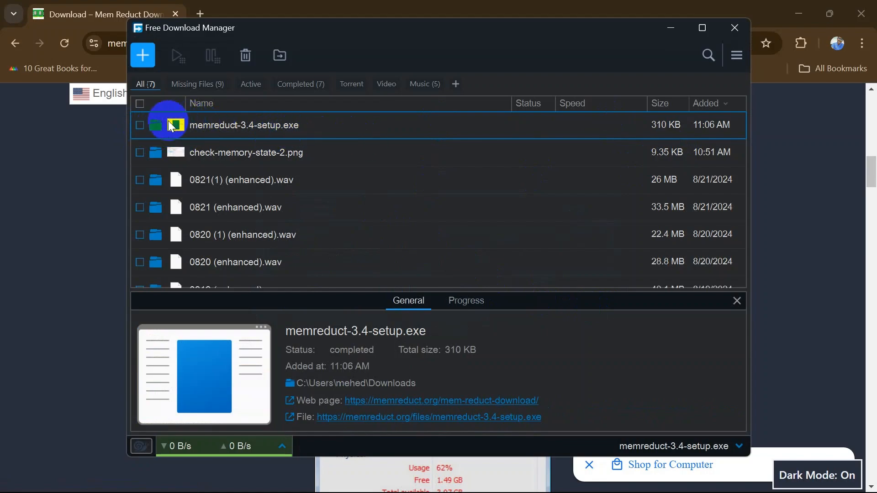
# Step: Run memreduct-3.4-setup from the Downloads folder and clear the other windows away from the installer
pyautogui.click(158, 128)
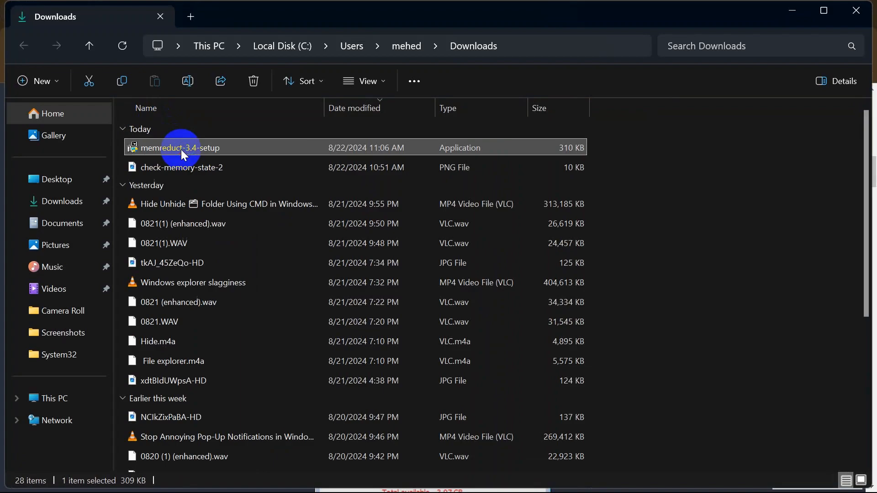
pyautogui.doubleClick(180, 149)
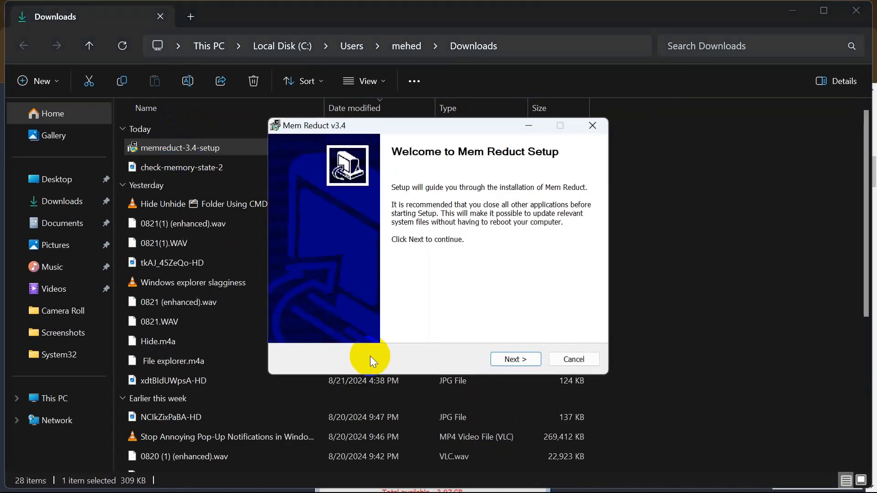
pyautogui.click(859, 10)
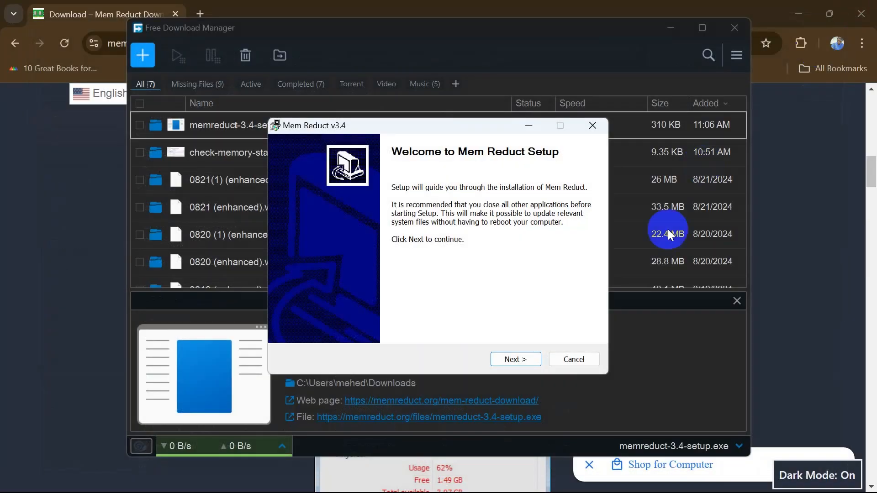
pyautogui.click(739, 27)
pyautogui.click(797, 14)
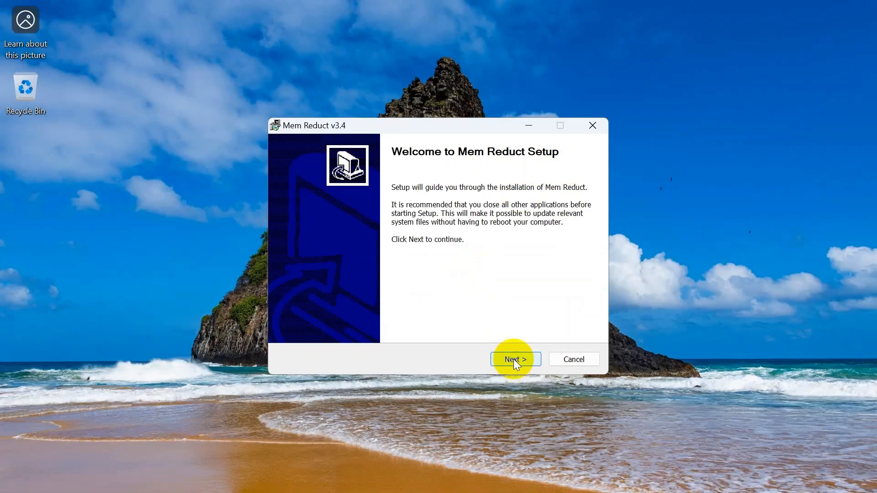
# Step: Accept the license agreement and install Mem Reduct with the default destination folder and components
pyautogui.click(514, 359)
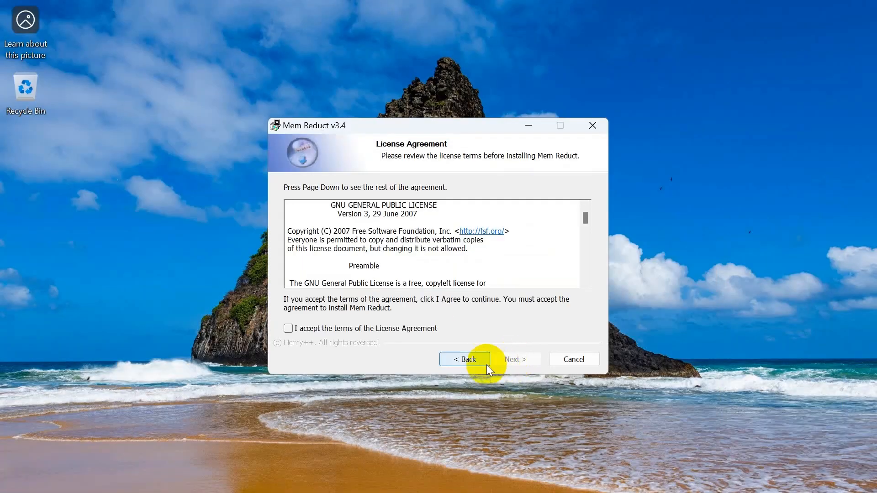
pyautogui.click(288, 329)
pyautogui.click(511, 359)
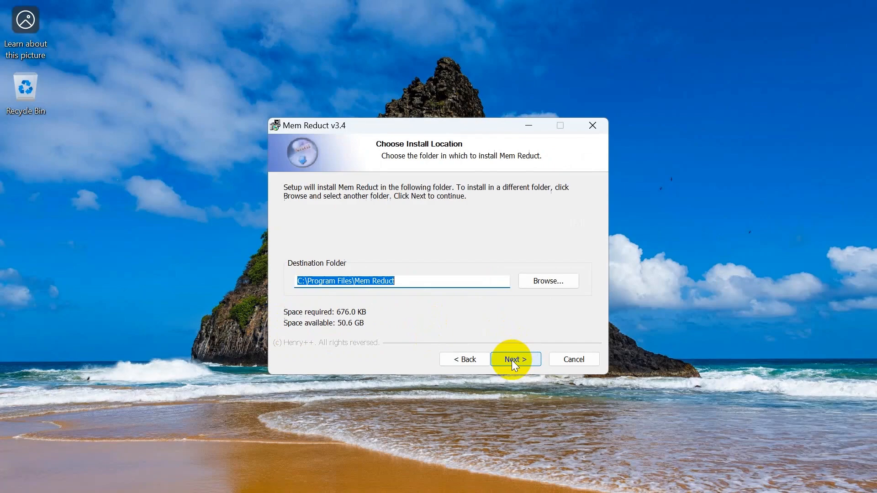
pyautogui.click(521, 360)
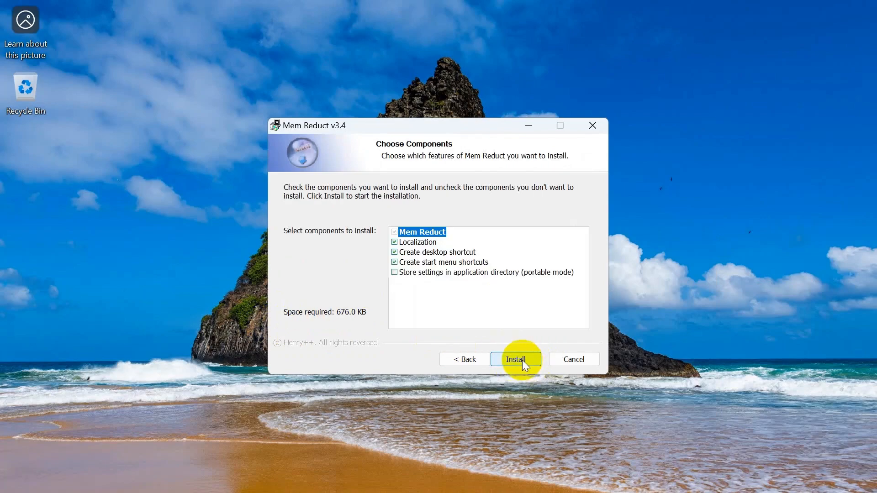
pyautogui.click(522, 359)
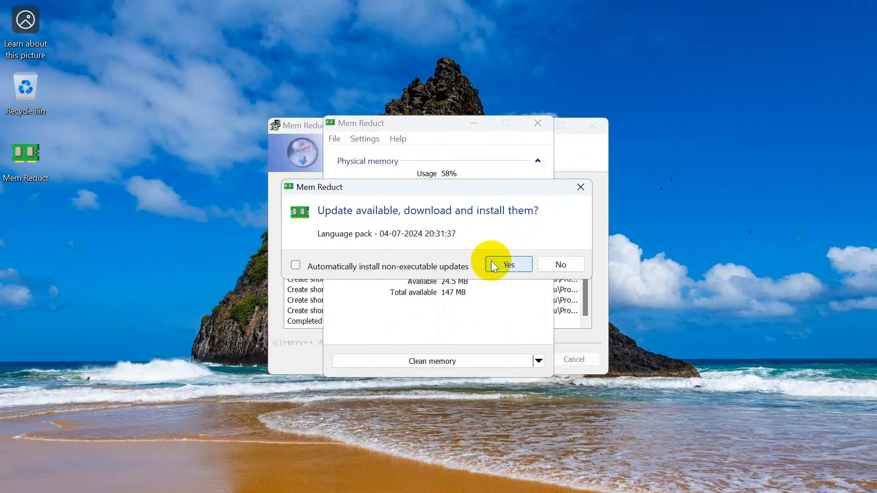
# Step: Decline the Mem Reduct language pack update and finish the setup wizard
pyautogui.click(560, 266)
pyautogui.click(593, 131)
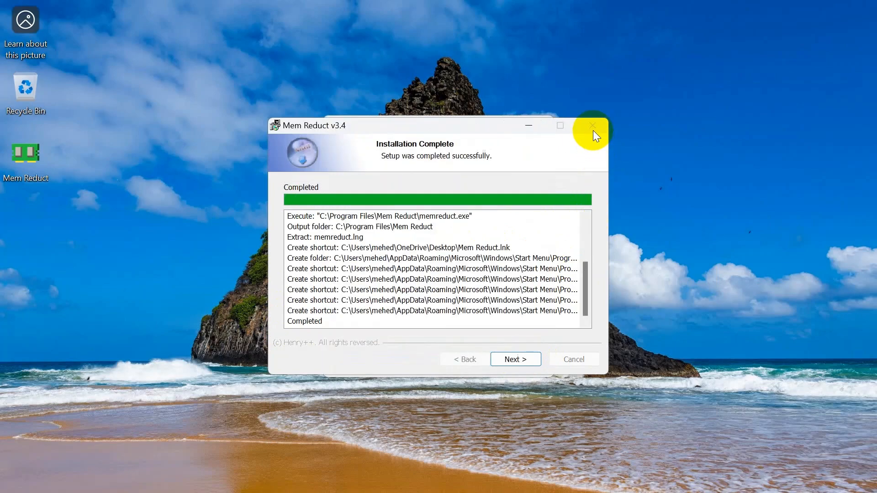
pyautogui.click(510, 360)
pyautogui.click(511, 360)
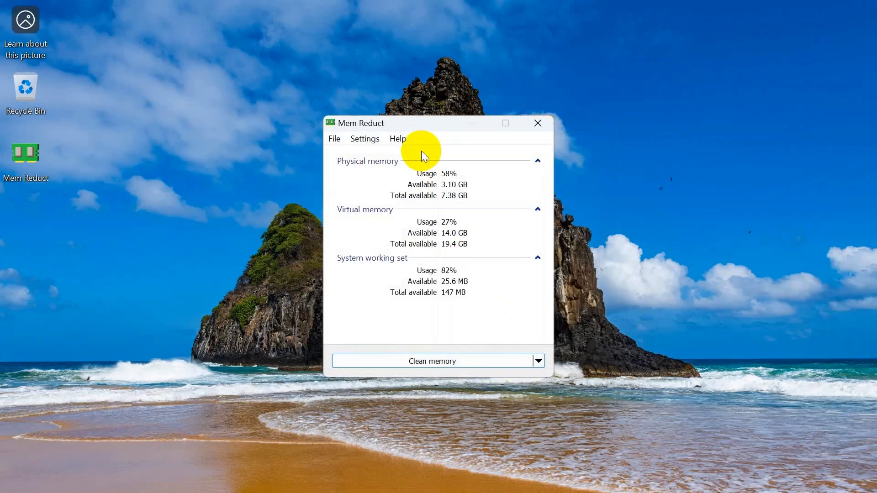
# Step: Move the Mem Reduct window aside on the desktop and open Task Manager
pyautogui.moveTo(412, 122); pyautogui.dragTo(337, 122)
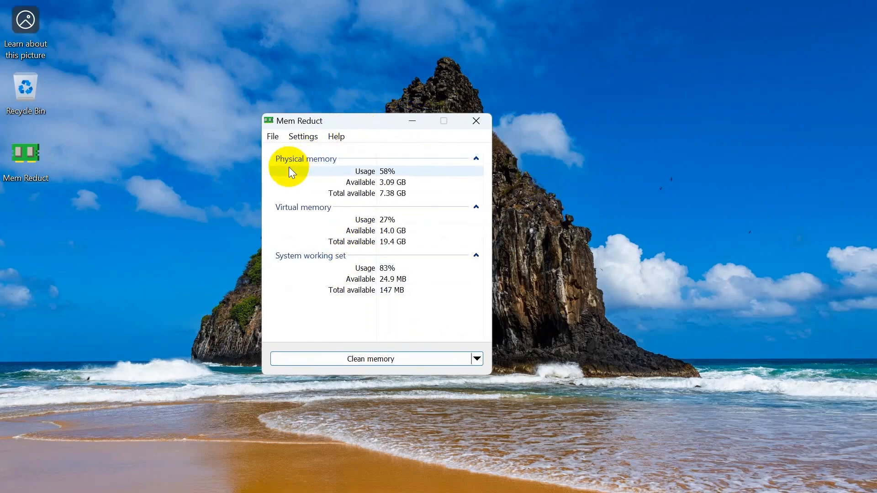
pyautogui.moveTo(301, 490)
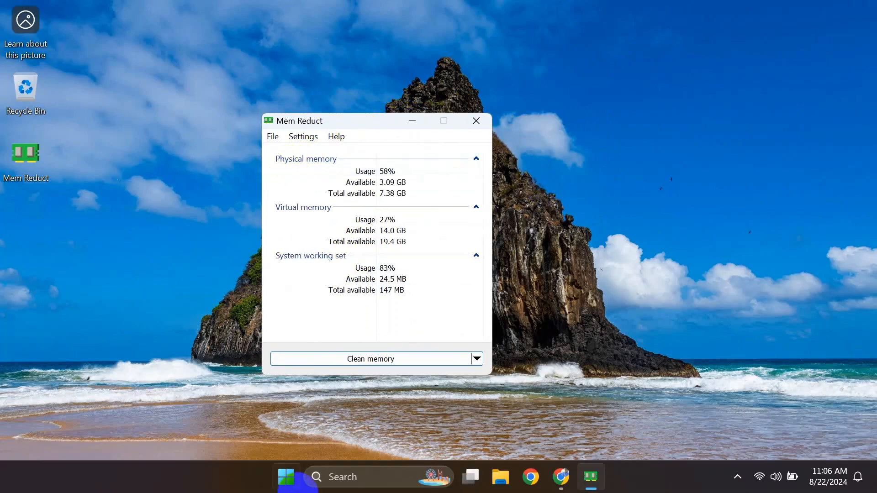
pyautogui.rightClick(299, 478)
pyautogui.click(265, 311)
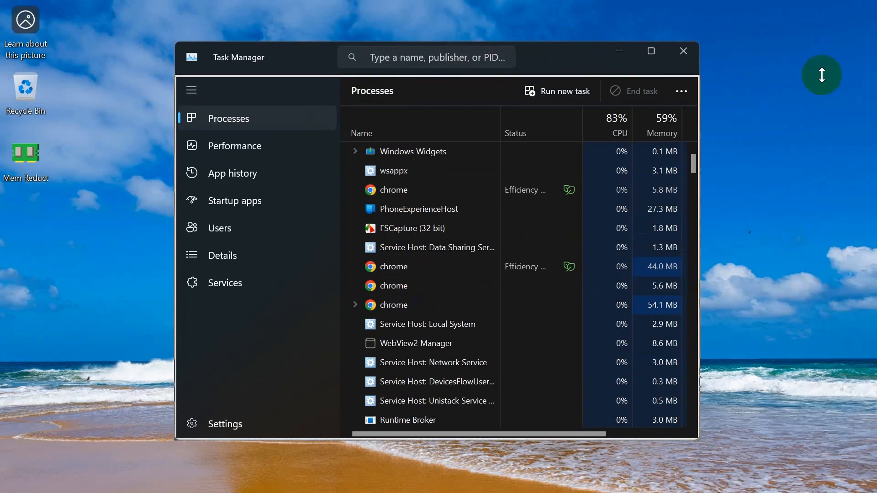
# Step: Arrange Task Manager and Mem Reduct side by side and show the memory performance graph in Task Manager
pyautogui.moveTo(822, 75); pyautogui.dragTo(712, 61)
pyautogui.moveTo(552, 72); pyautogui.dragTo(802, 125)
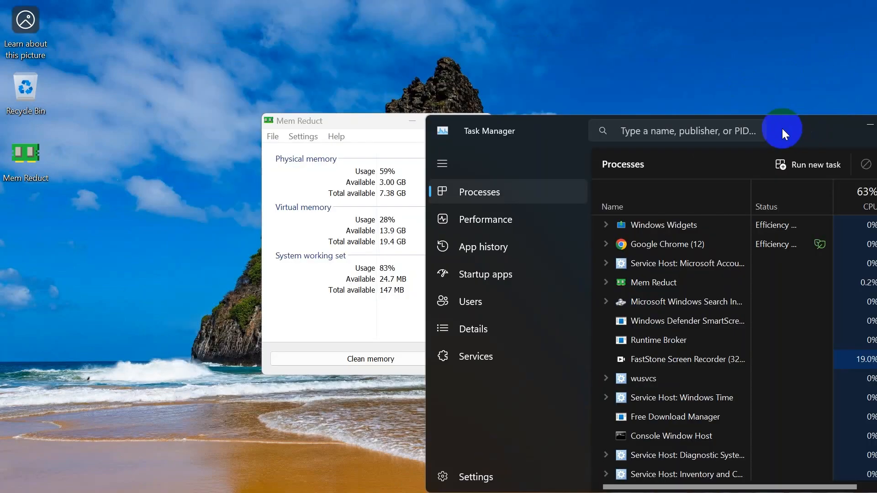
pyautogui.moveTo(337, 119); pyautogui.dragTo(143, 126)
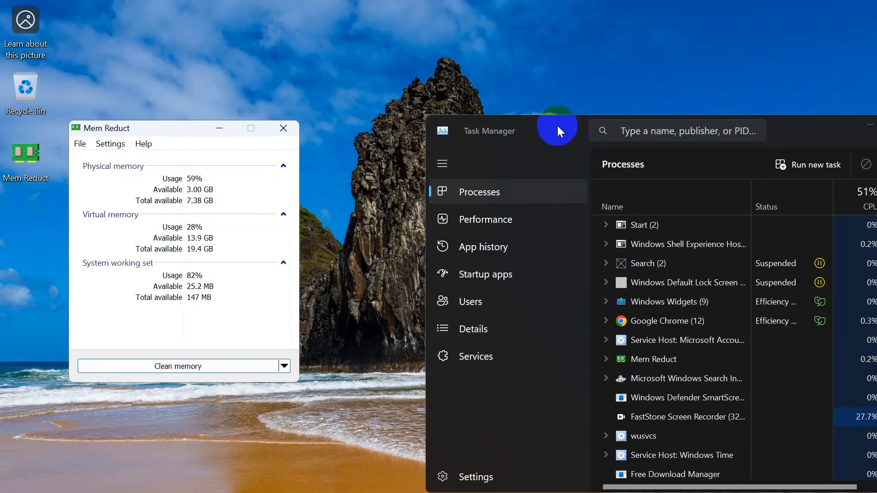
pyautogui.moveTo(797, 131); pyautogui.dragTo(721, 83)
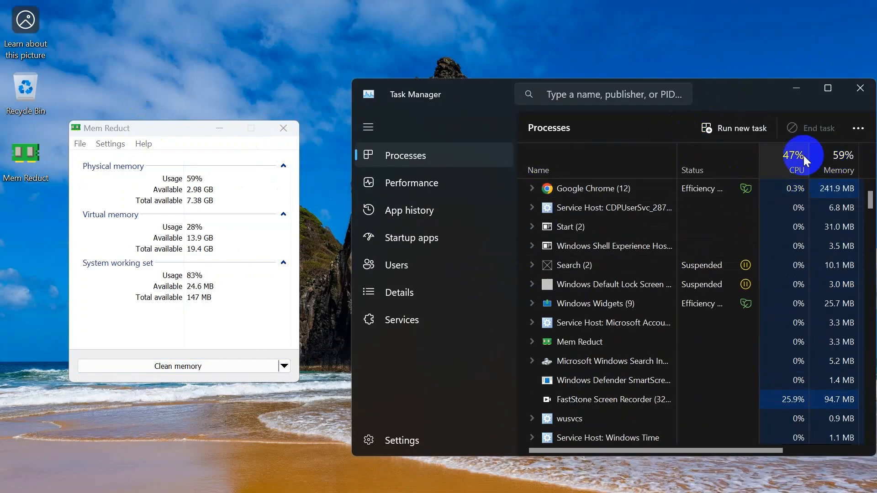
pyautogui.click(411, 182)
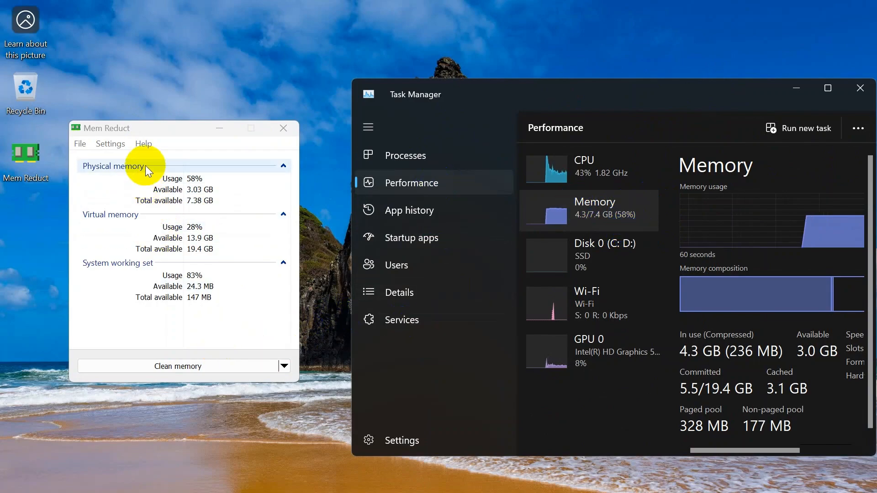
# Step: Clean the memory twice with Mem Reduct, confirming each time, and dismiss the release notification
pyautogui.click(143, 365)
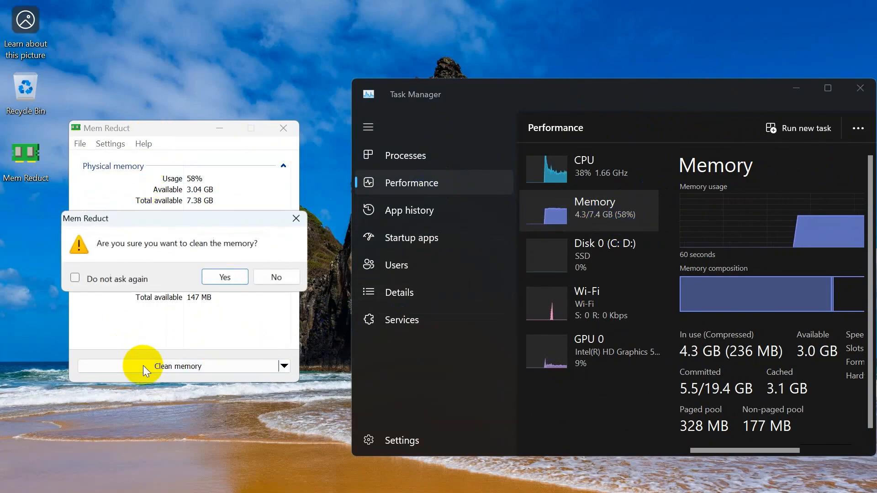
pyautogui.click(230, 276)
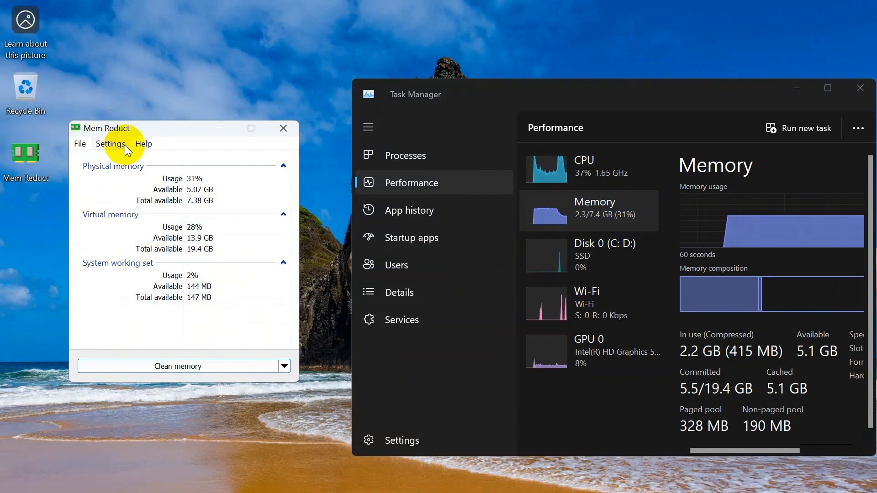
pyautogui.click(160, 364)
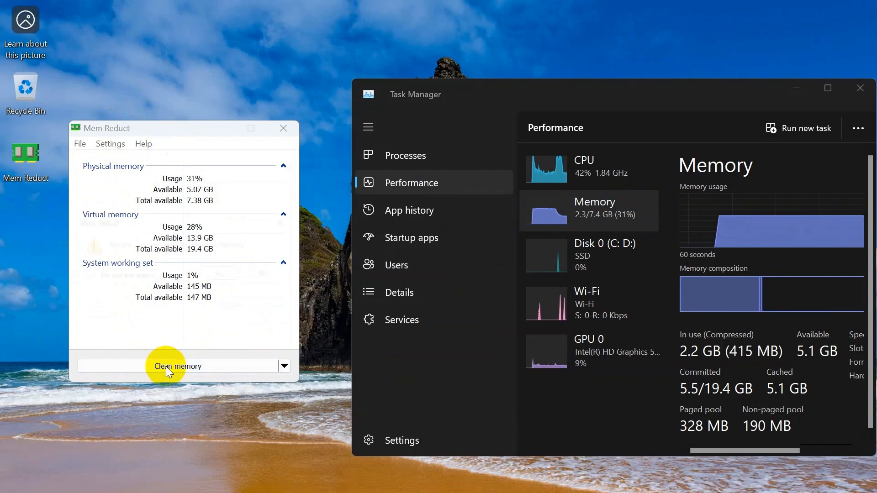
pyautogui.click(228, 277)
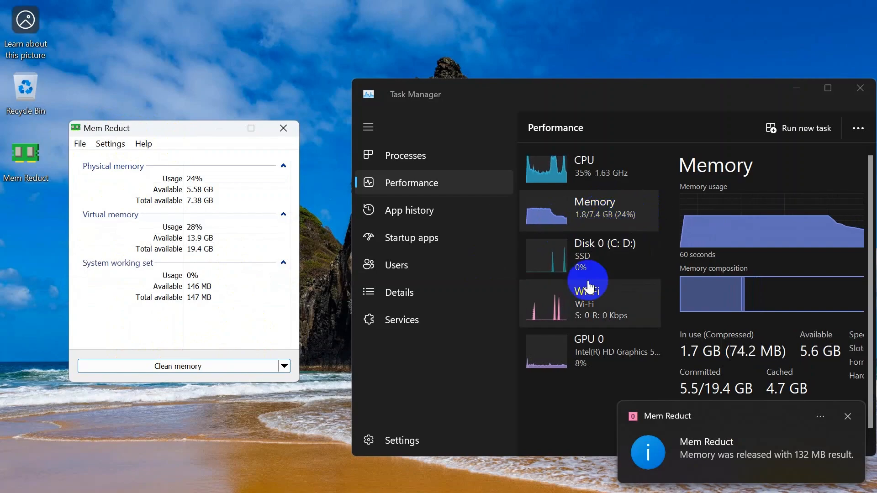
pyautogui.click(847, 417)
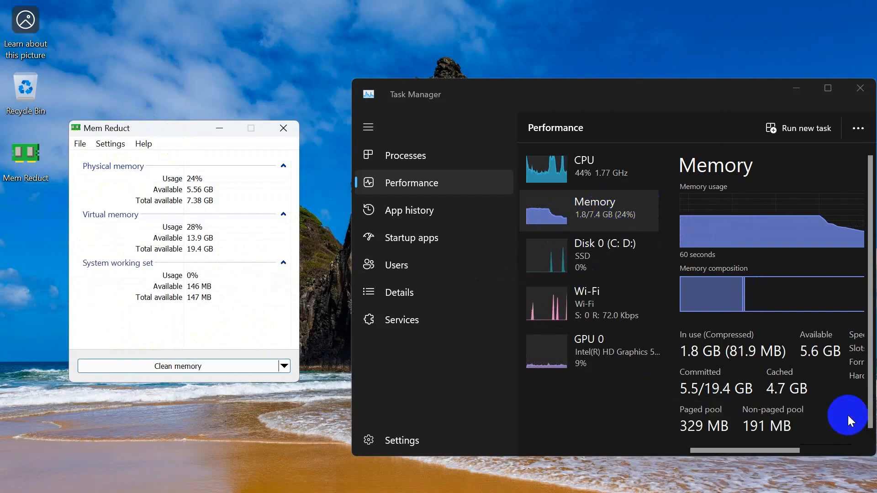
pyautogui.rightClick(767, 336)
pyautogui.click(666, 273)
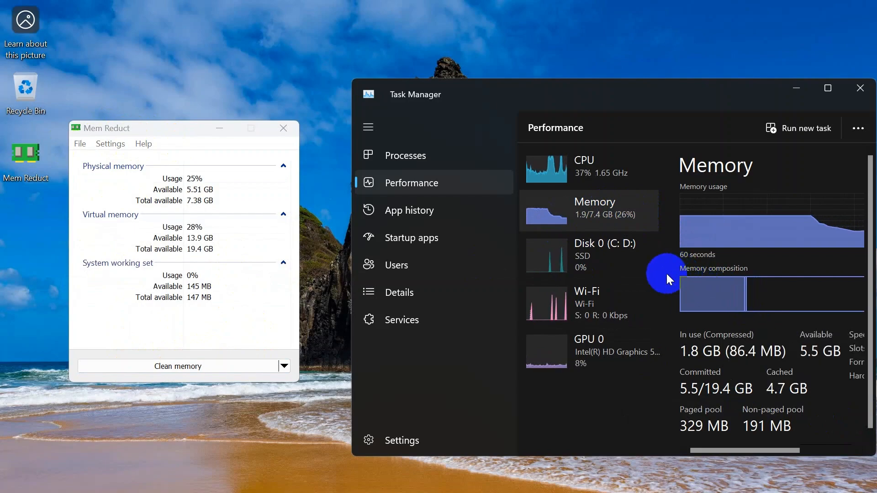